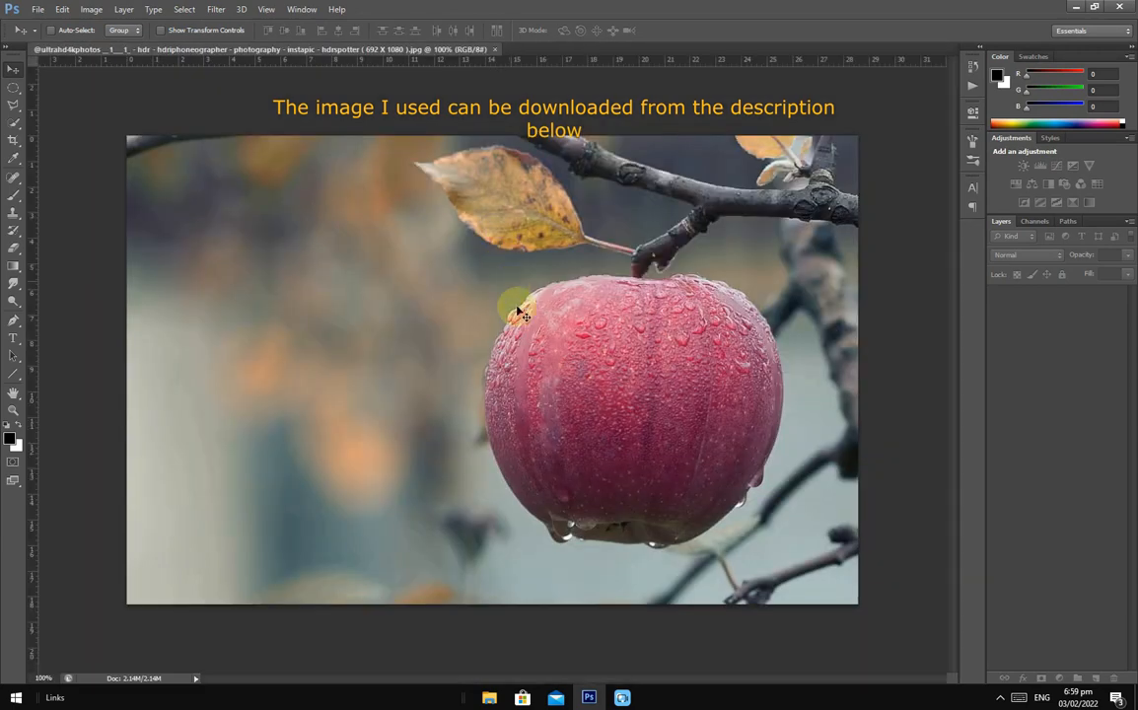
- Add the text "juicy" in white on the blurred background beside the apple
left_click(13, 341)
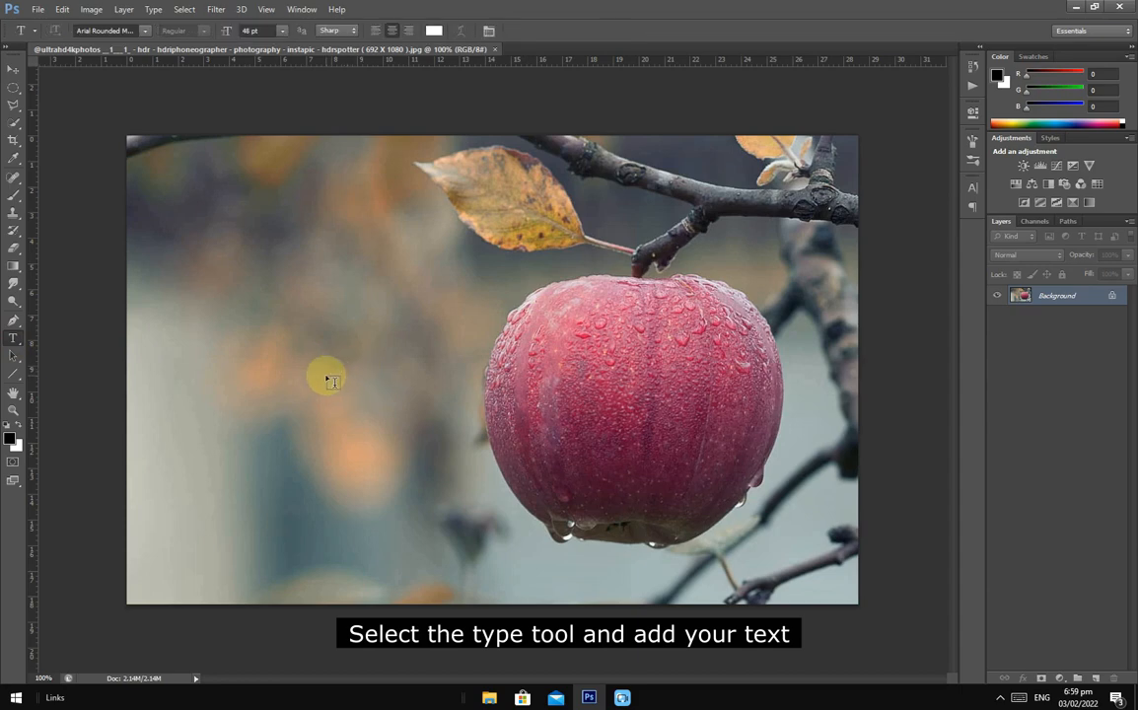
left_click(327, 379)
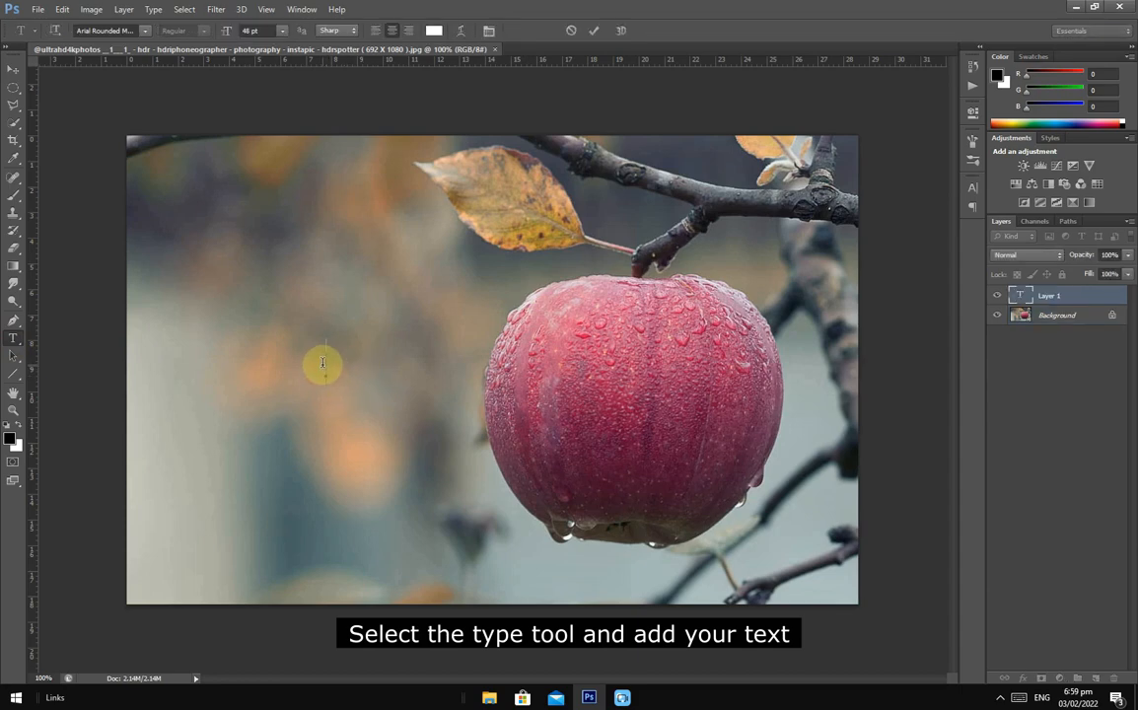
type("J")
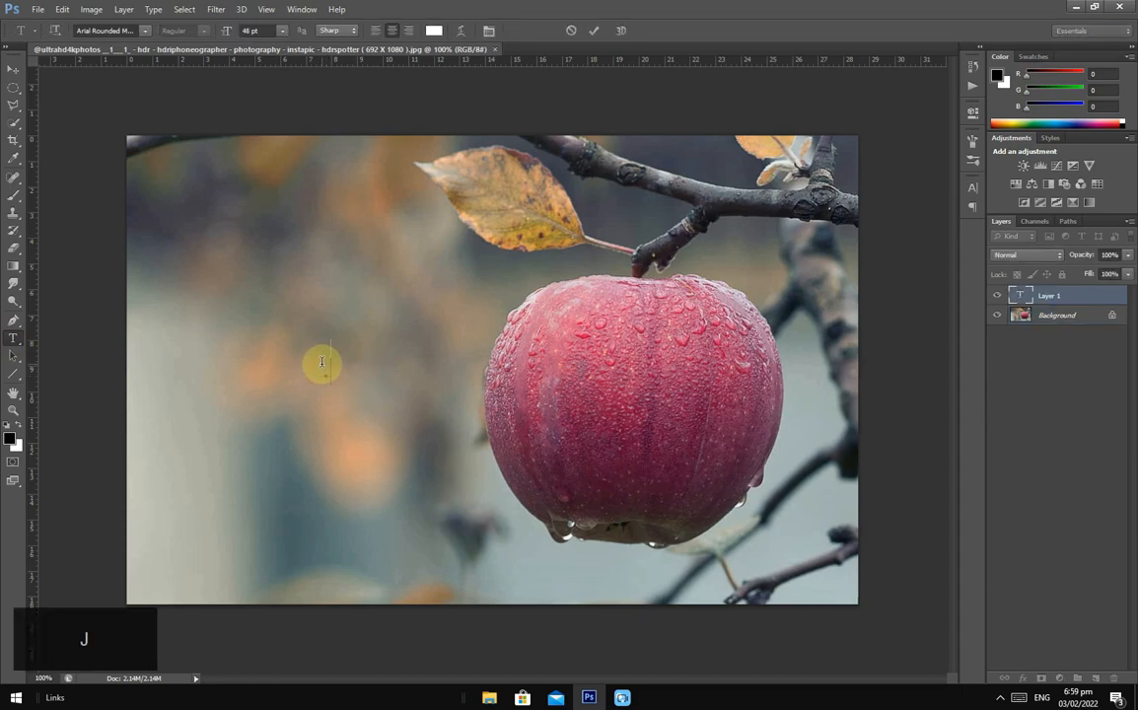
type("uicy")
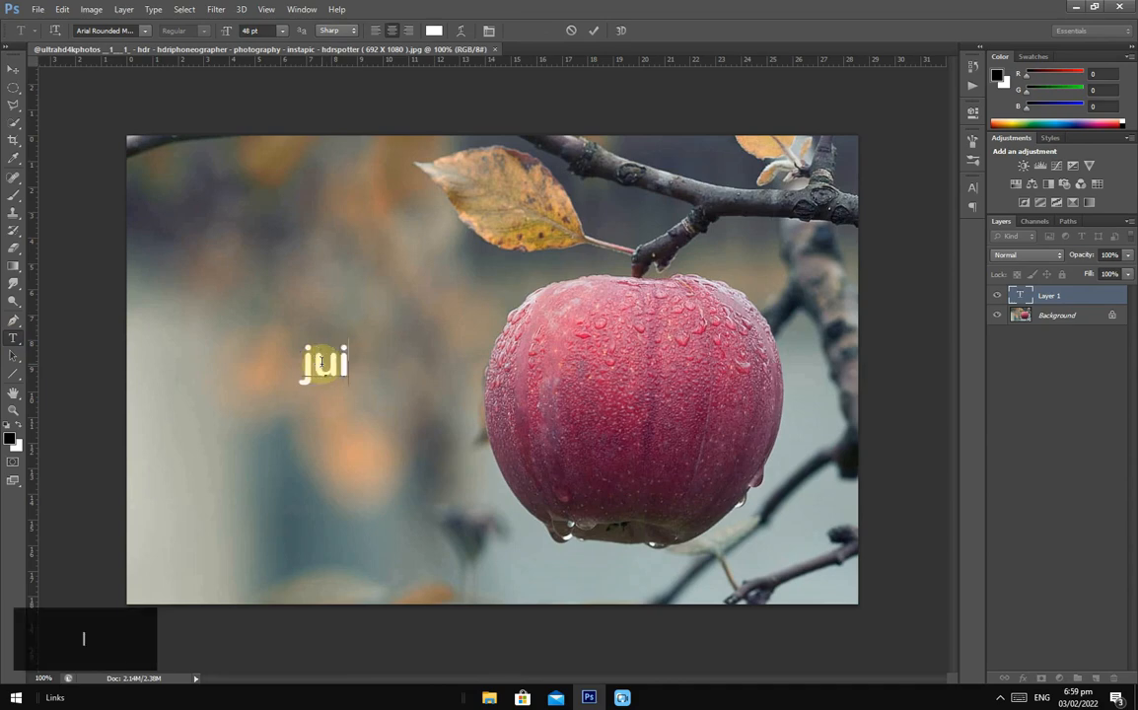
left_click(597, 34)
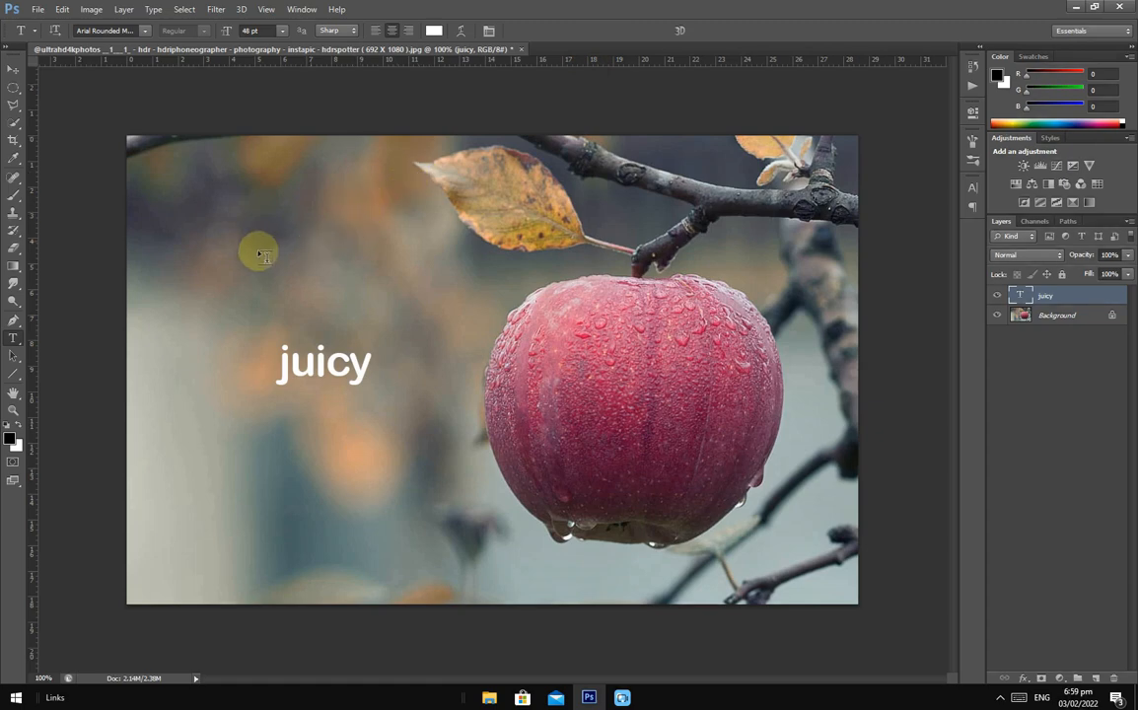
- Enlarge the juicy text proportionally to about 309% and move it so that it partly overlaps the apple
left_click(12, 73)
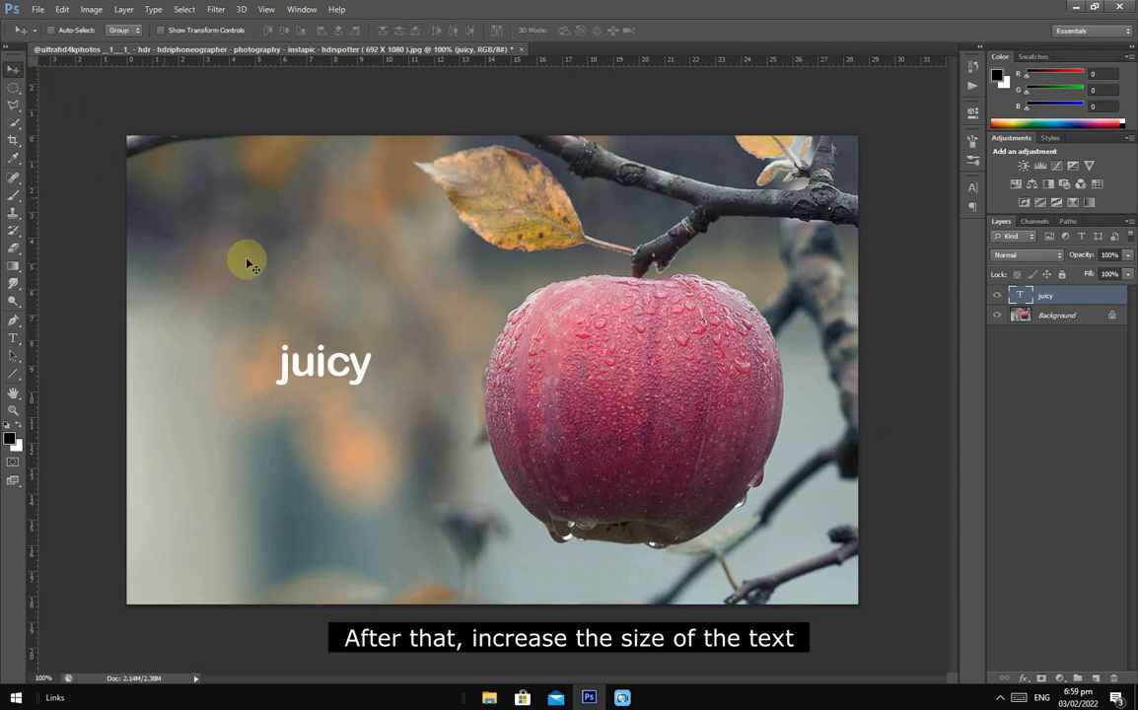
key("ctrl+t")
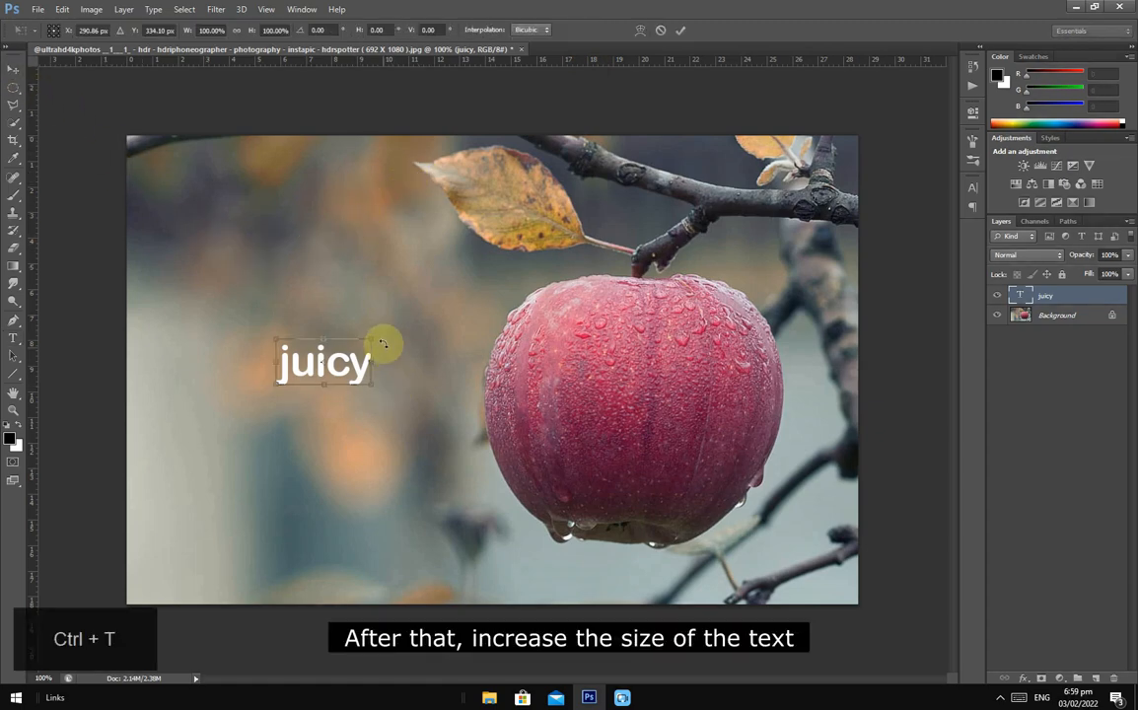
left_click_drag(368, 335, 479, 308)
key("shift+alt")
left_click_drag(388, 393, 584, 395)
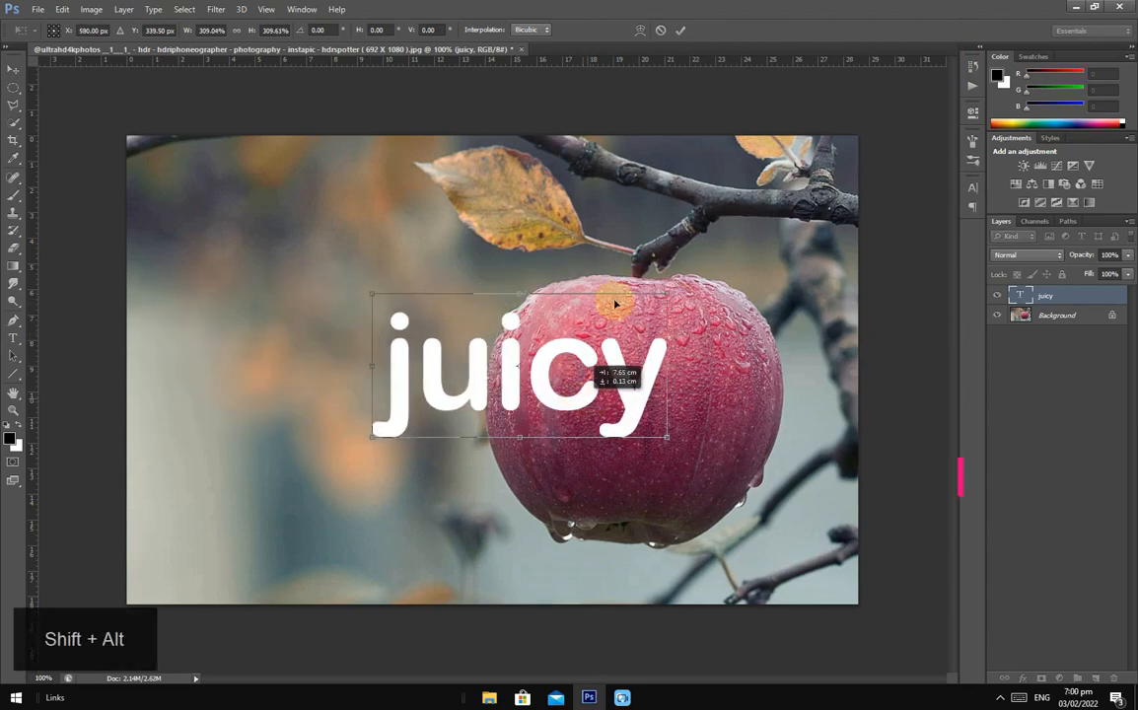
left_click(681, 29)
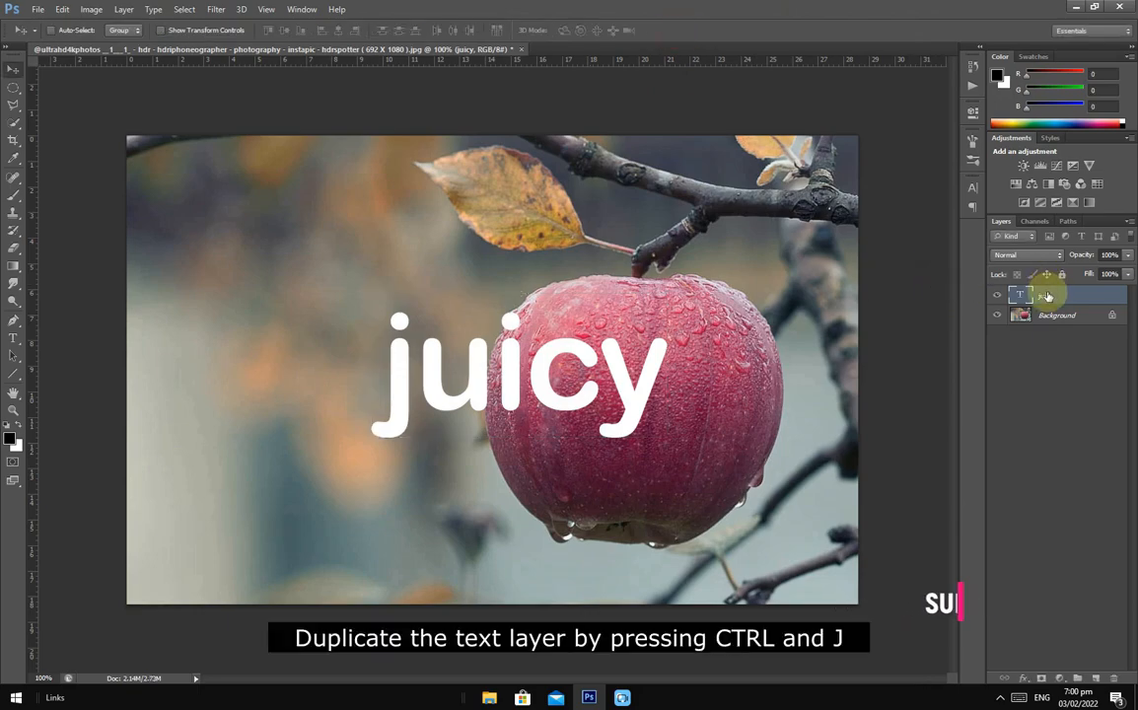
- Duplicate the juicy text layer as a hidden copy and set the fill of both text layers to 0%
key("ctrl+j")
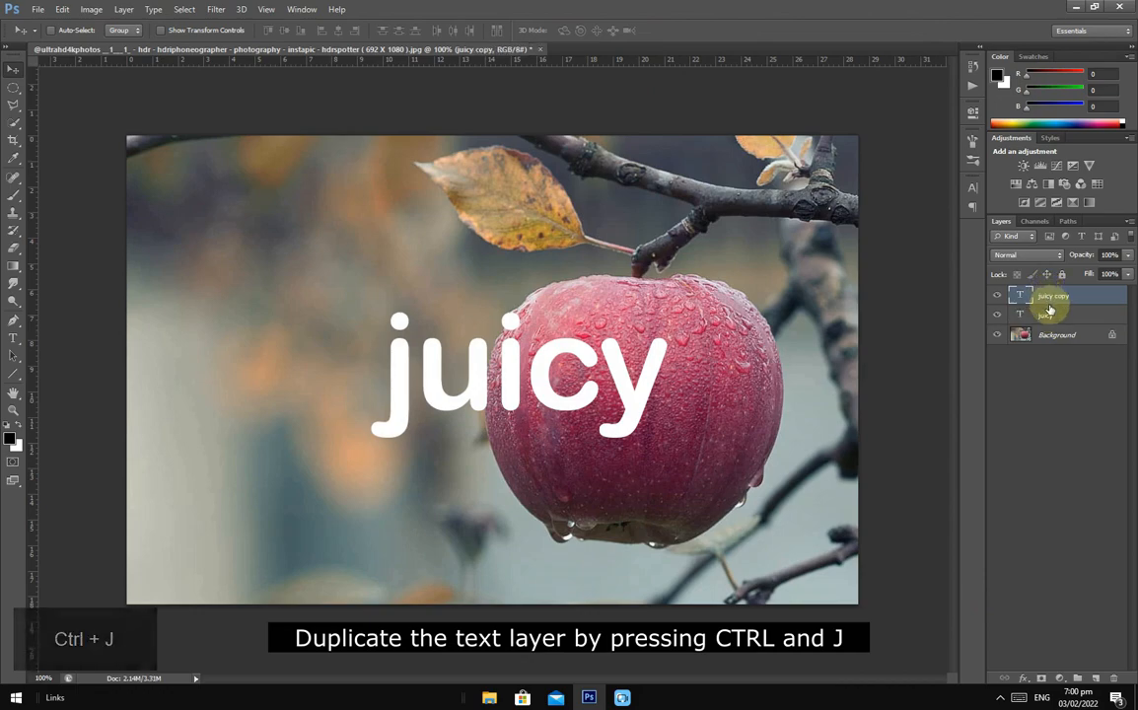
left_click_drag(1092, 275, 1004, 275)
left_click(996, 295)
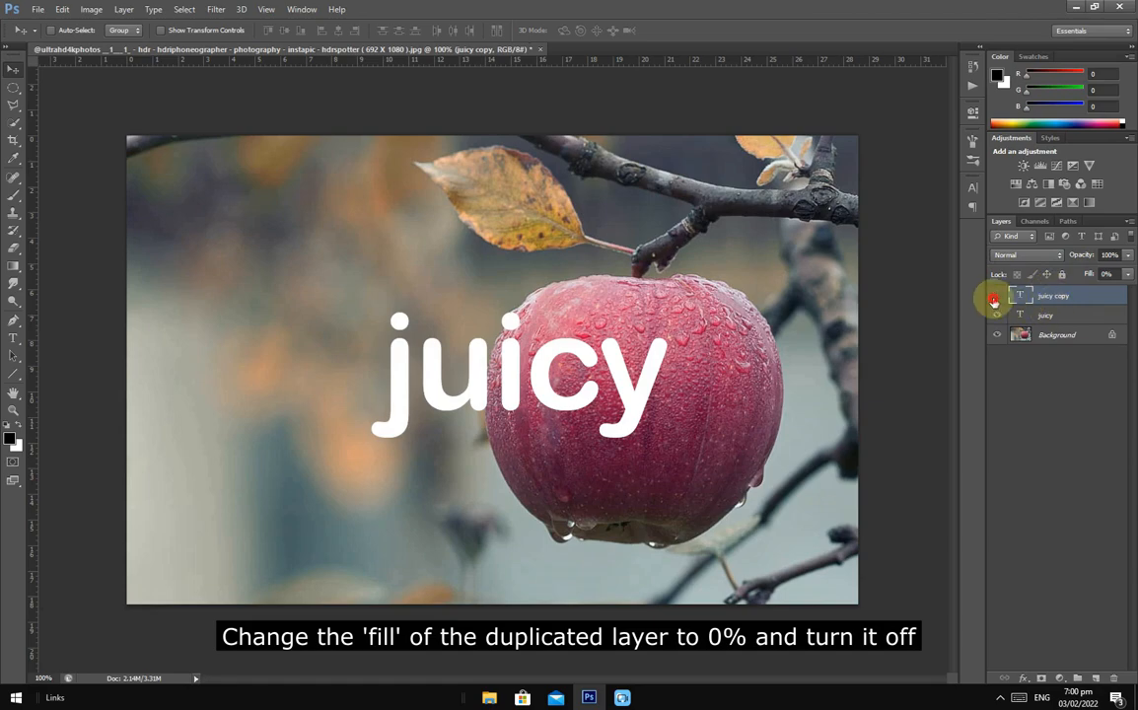
left_click(1045, 314)
left_click_drag(1093, 274, 970, 272)
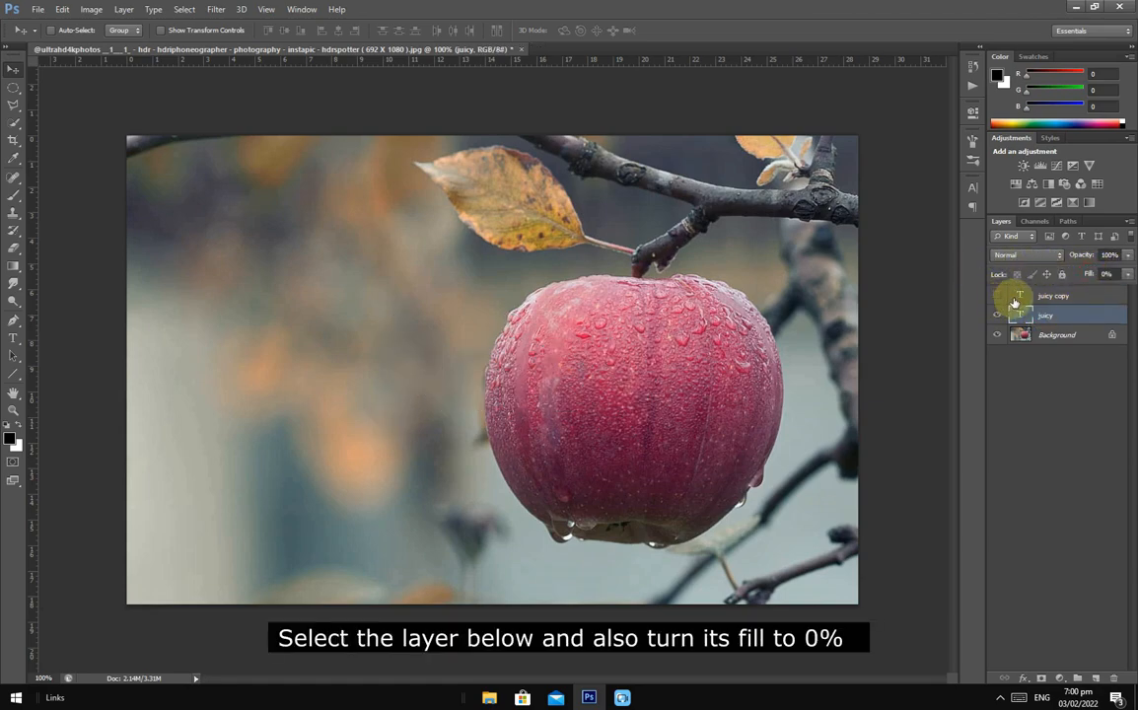
- Check which font the juicy text uses in its character settings
left_click(974, 187)
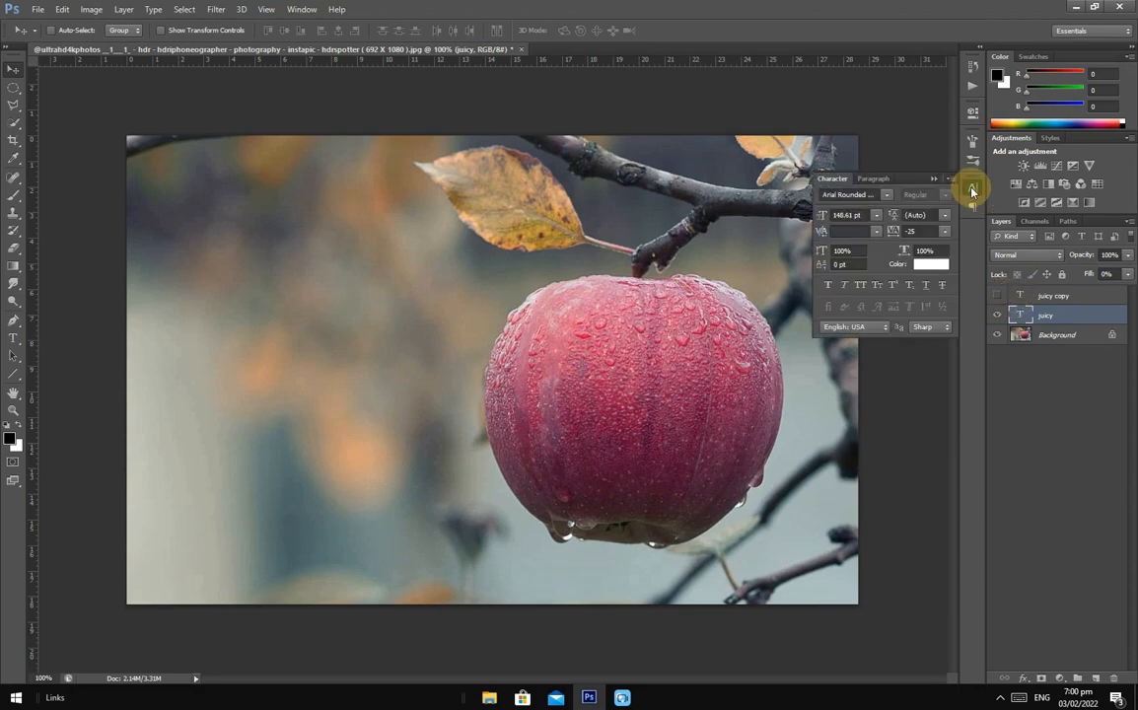
left_click(888, 195)
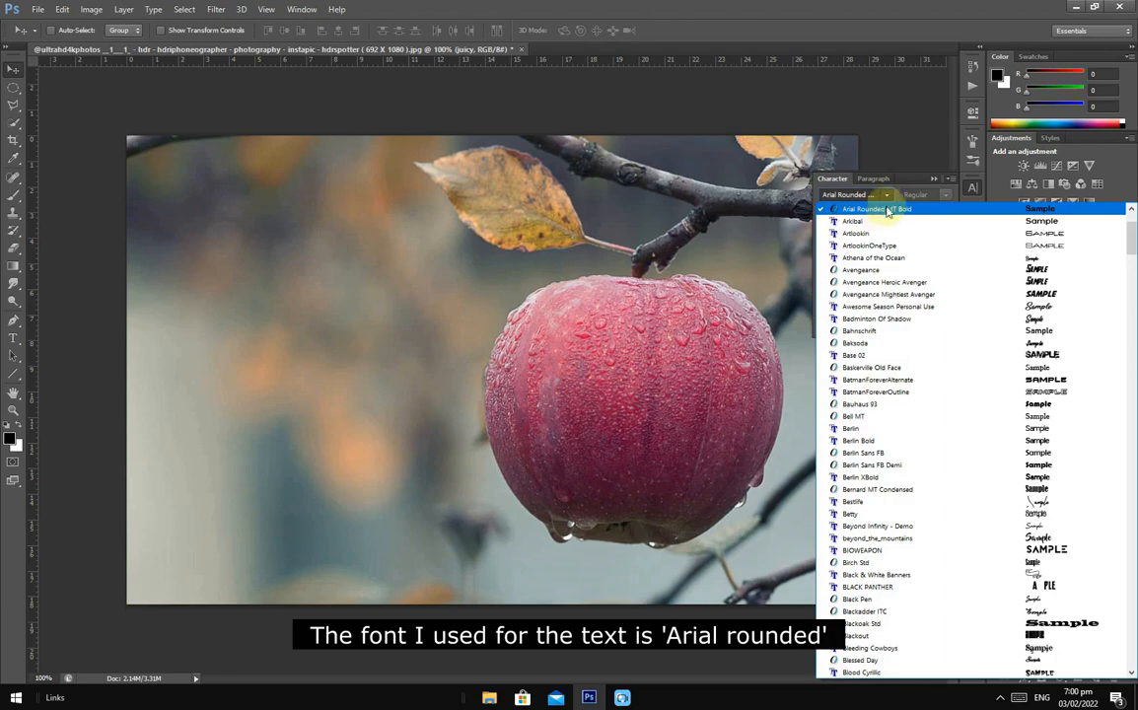
left_click(888, 196)
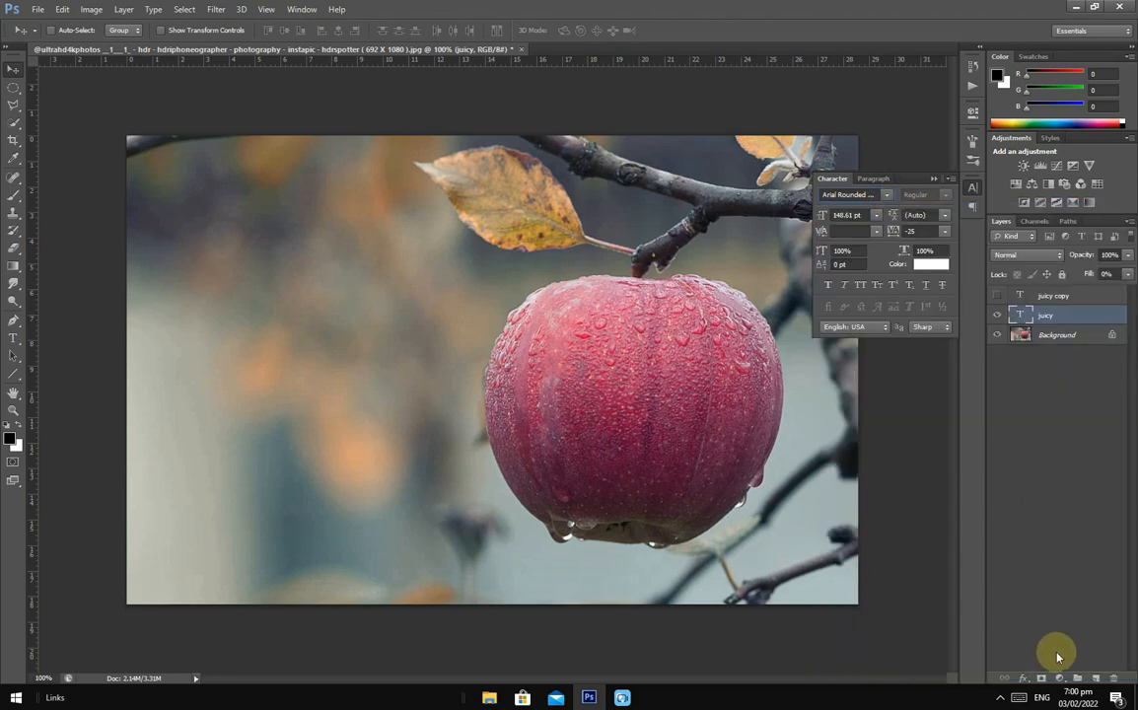
- Add a white (ffffff) stroke layer style to the original juicy layer, with a size of 1 px and 39% opacity
double_click(1118, 316)
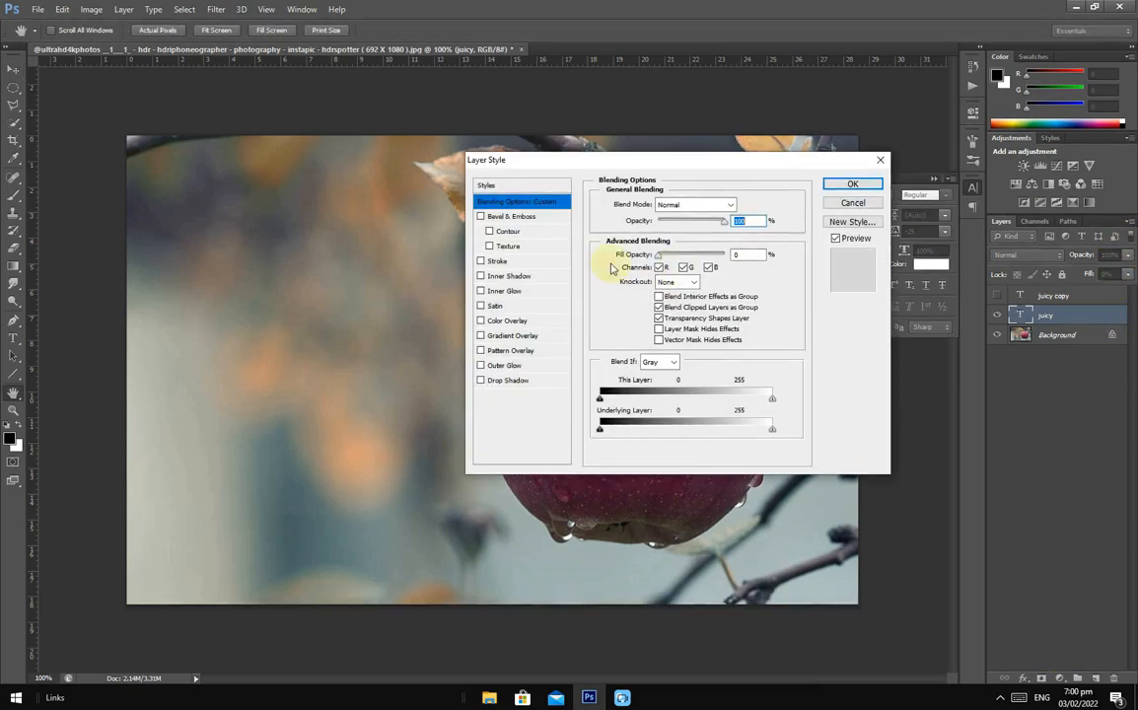
left_click(499, 263)
left_click_drag(572, 166, 785, 170)
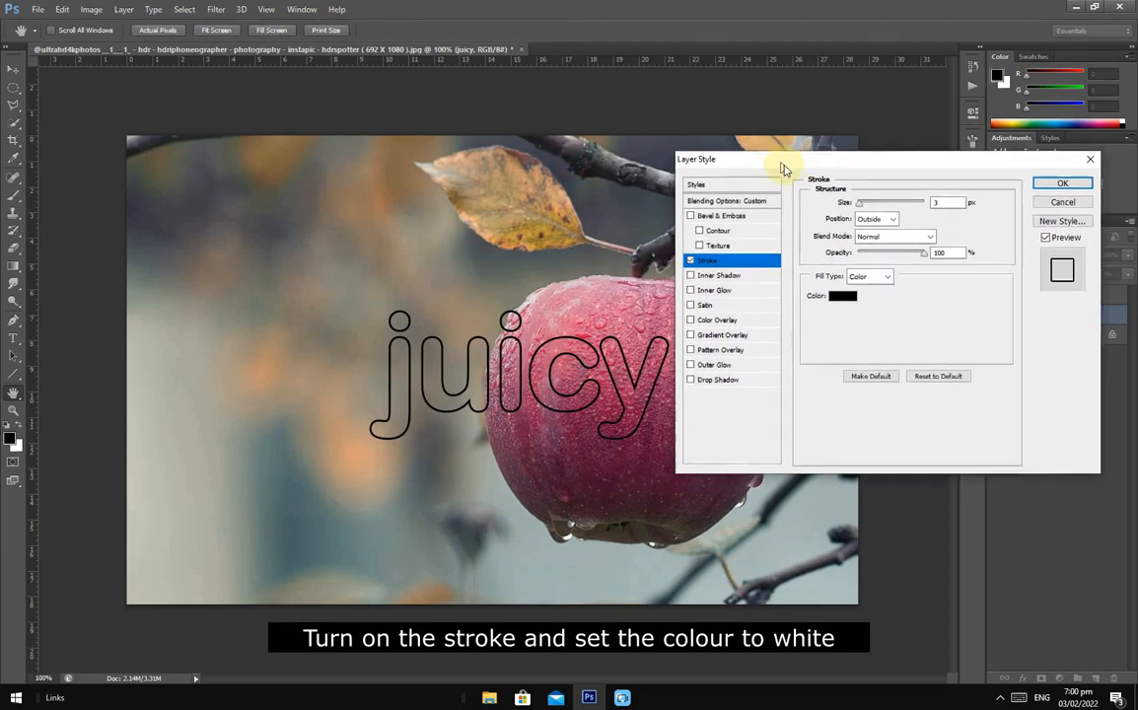
left_click(843, 302)
left_click_drag(589, 446, 563, 423)
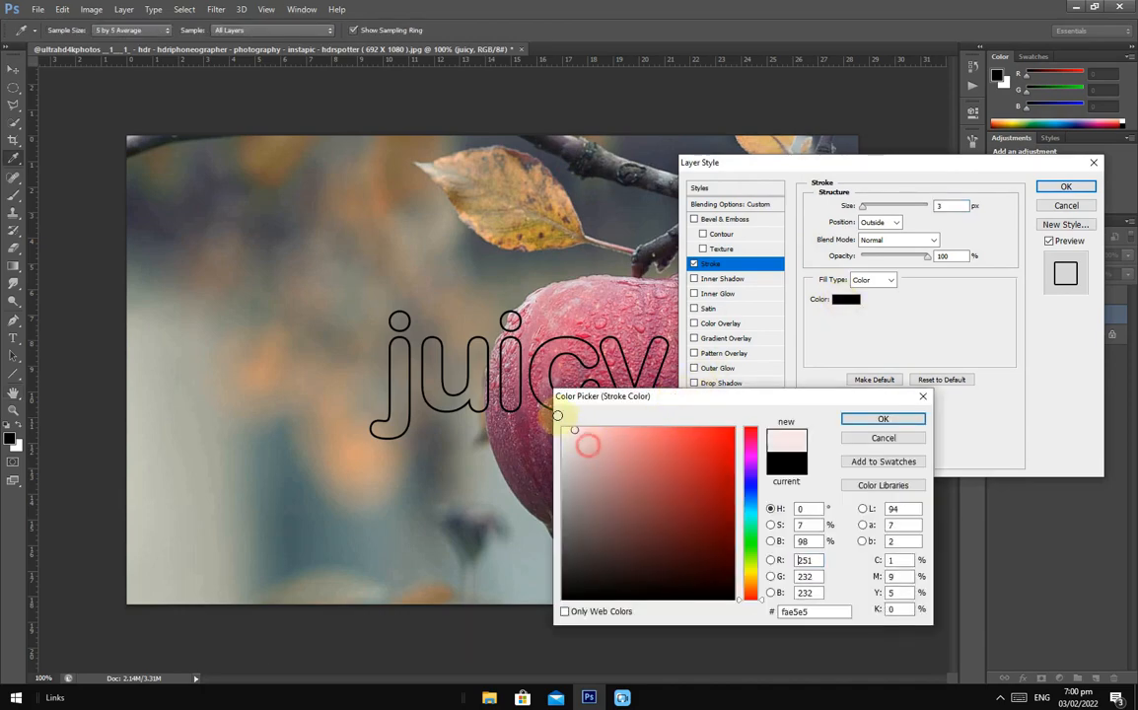
left_click(855, 424)
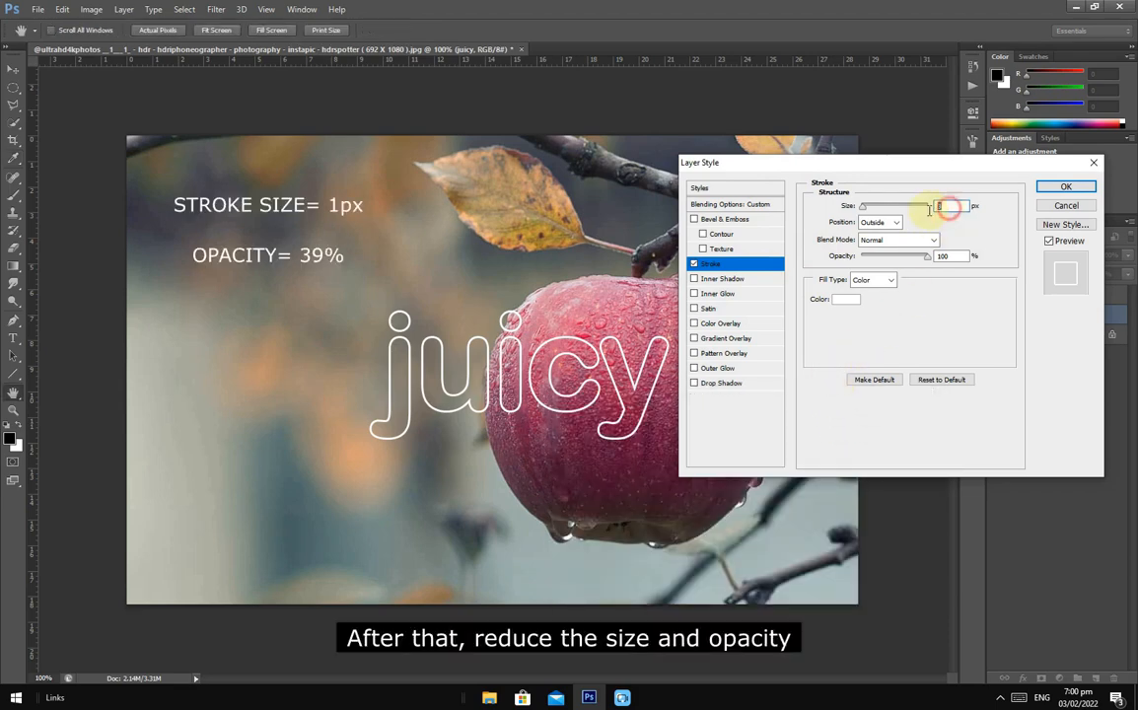
type("1")
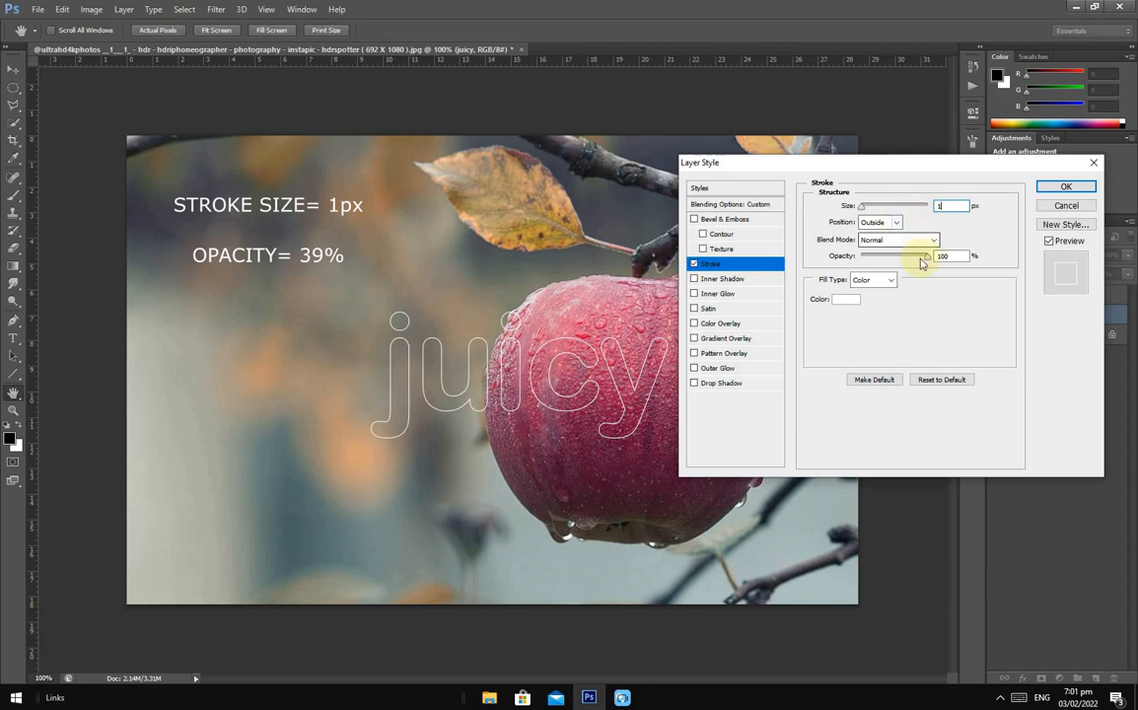
left_click_drag(917, 257, 895, 260)
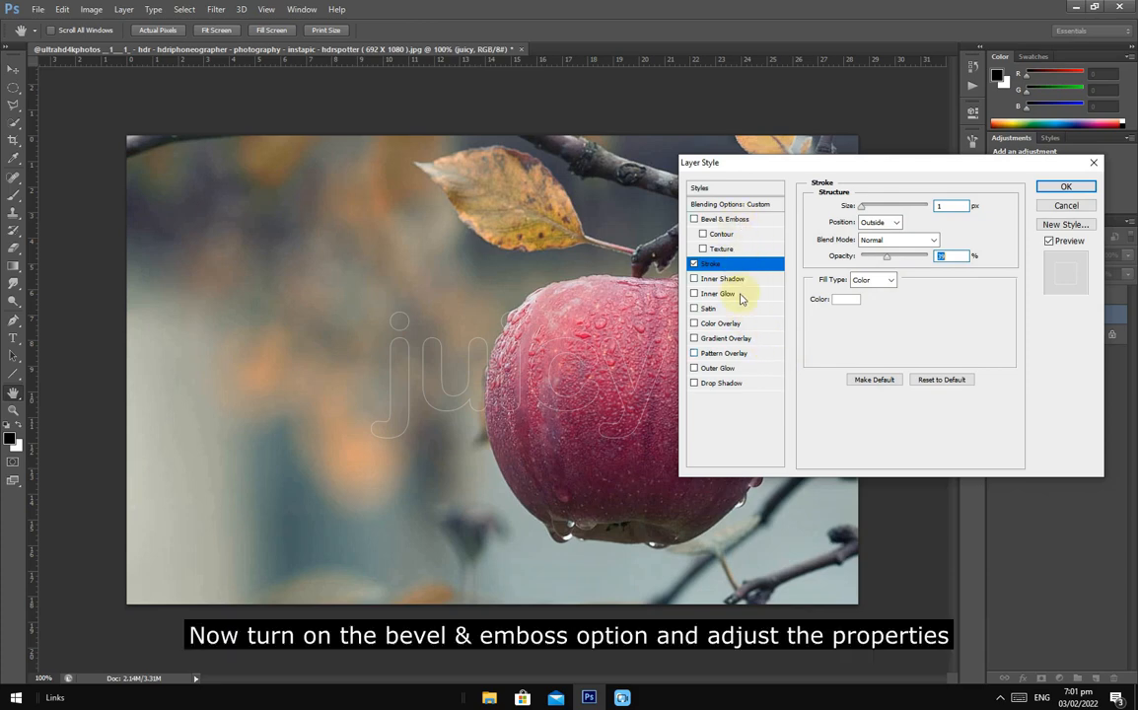
- Enable Bevel & Emboss on the juicy layer with shadow opacity 0%, size 70 px and soften 9 px
left_click(732, 221)
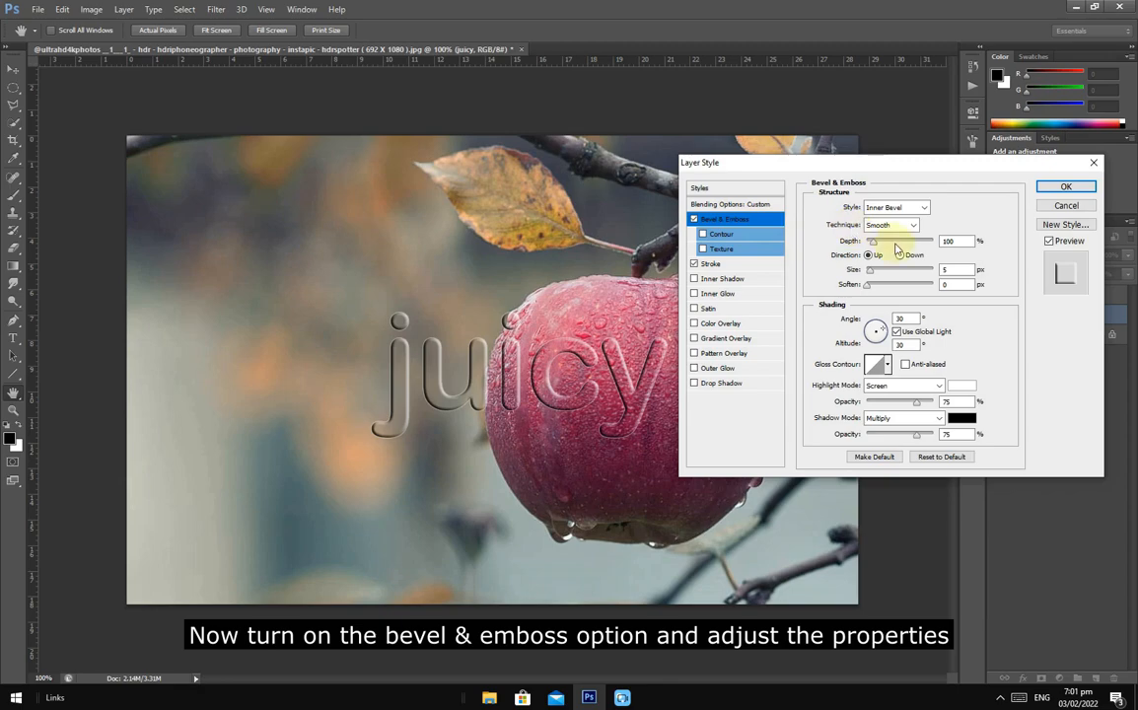
left_click_drag(918, 435, 856, 434)
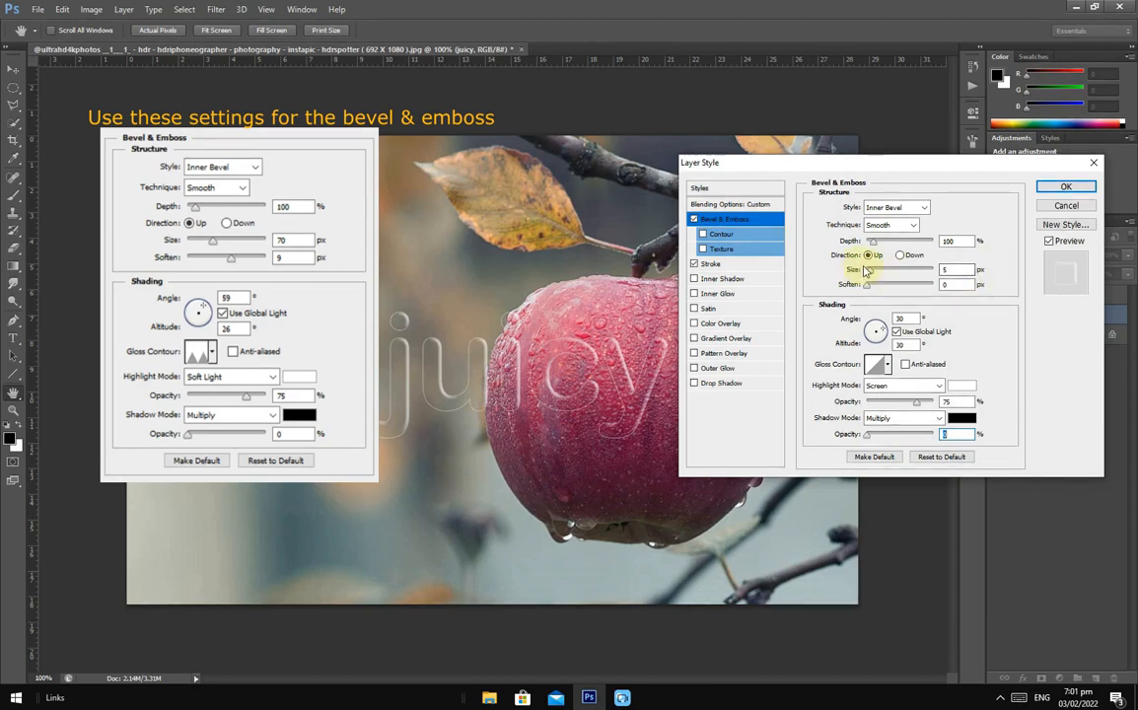
left_click_drag(871, 270, 890, 278)
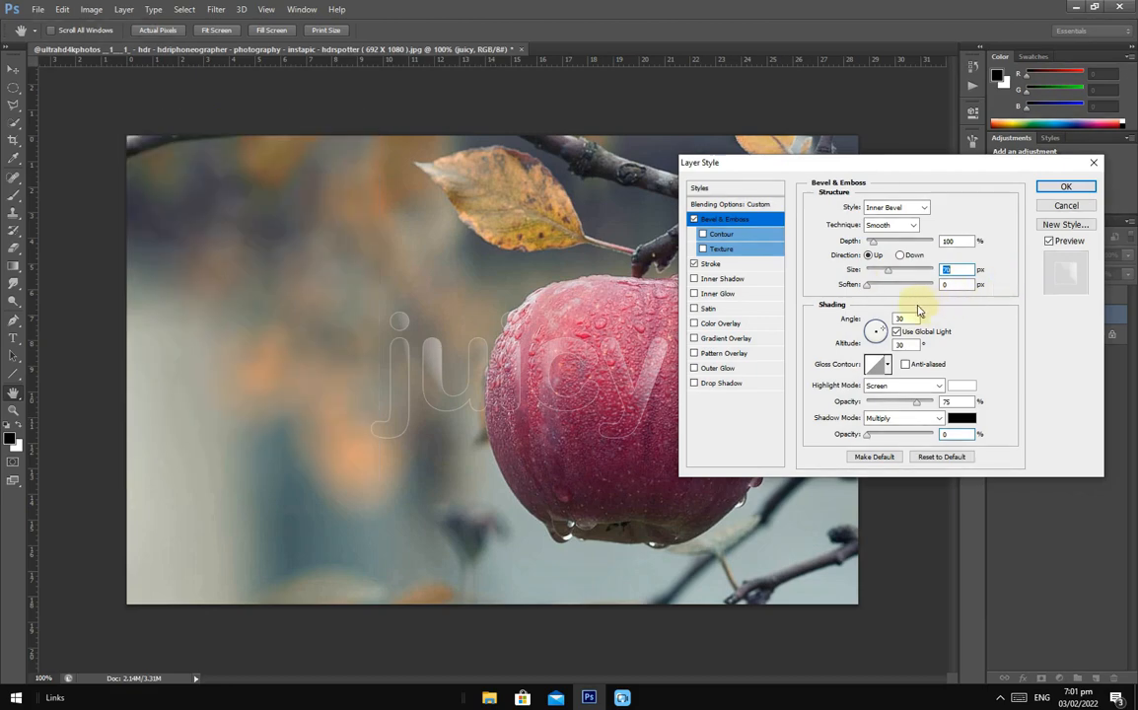
left_click(869, 286)
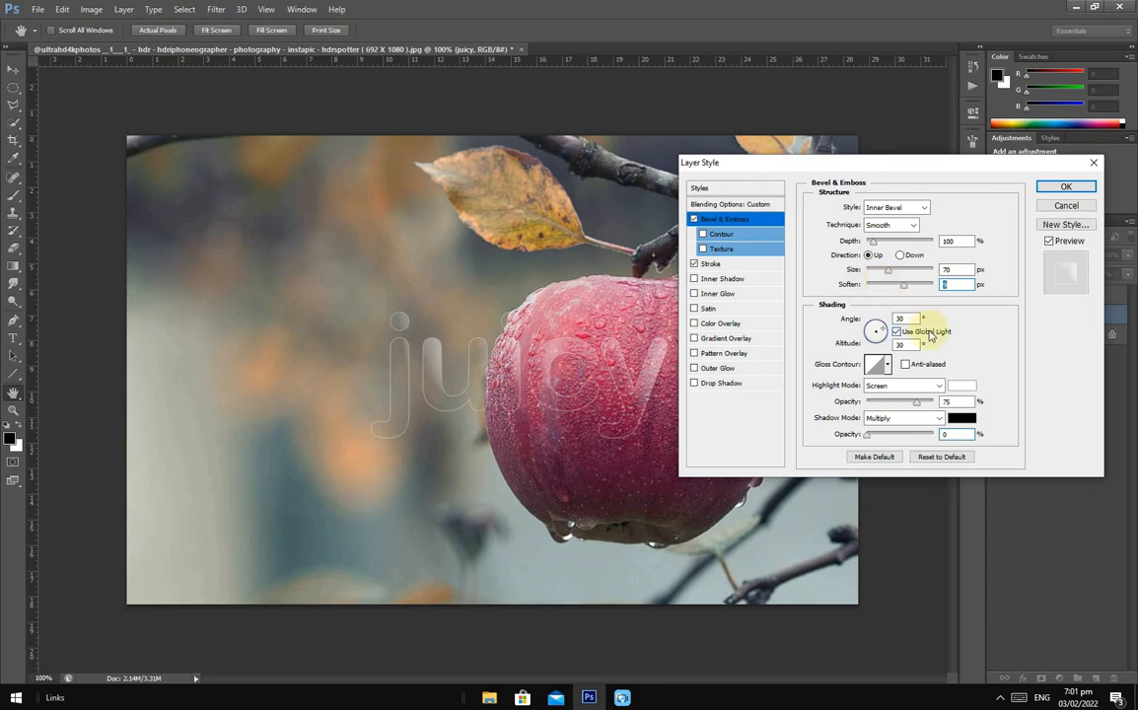
- Set the bevel's light angle to 59° and its altitude to 26°
left_click(910, 317)
type("59")
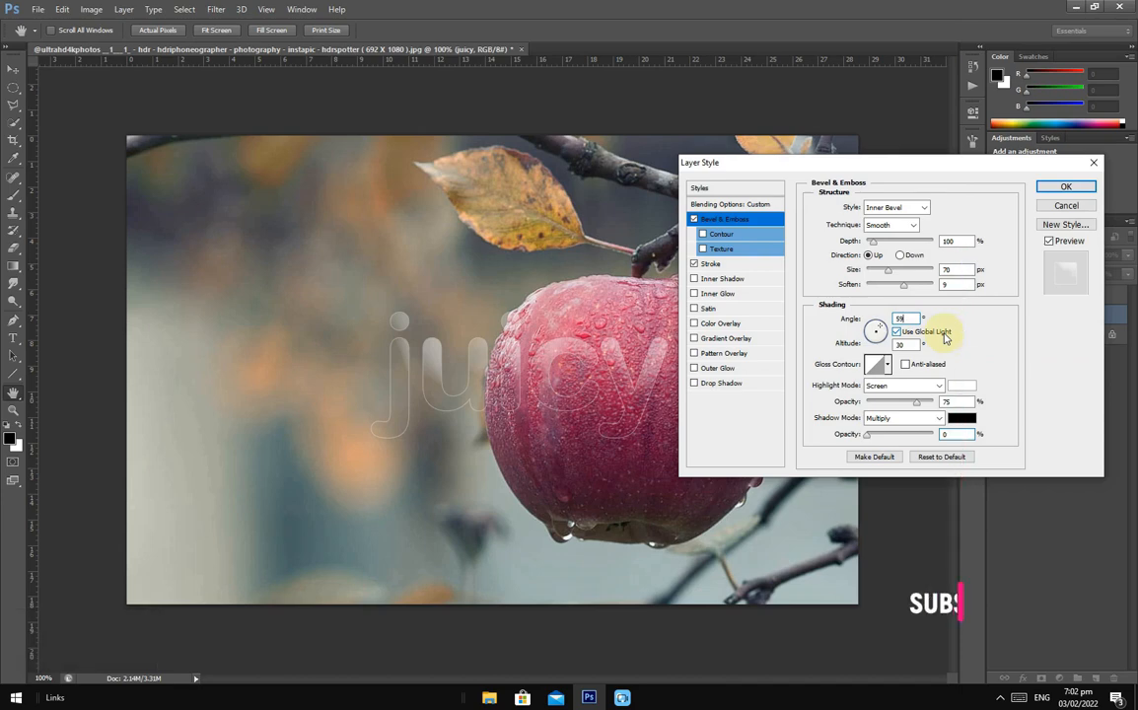
left_click(909, 346)
type("26")
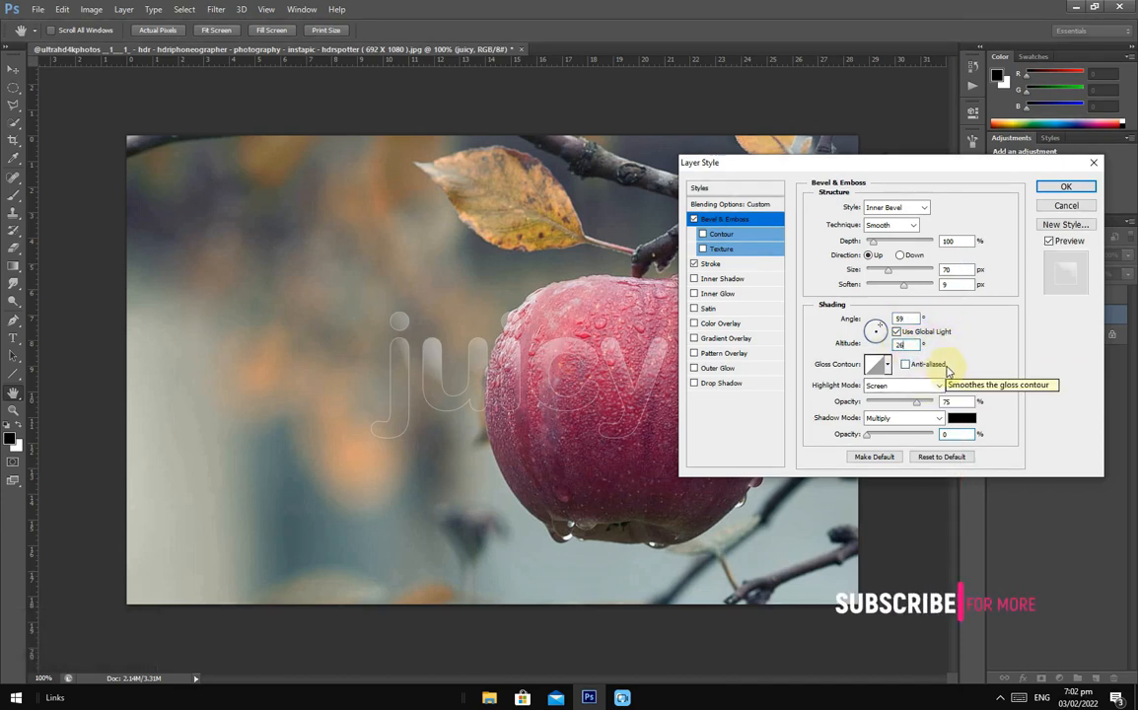
- Give the bevel a double-peaked sawtooth gloss contour and set its highlight mode to Soft Light
left_click(888, 364)
left_click(921, 422)
left_click(974, 367)
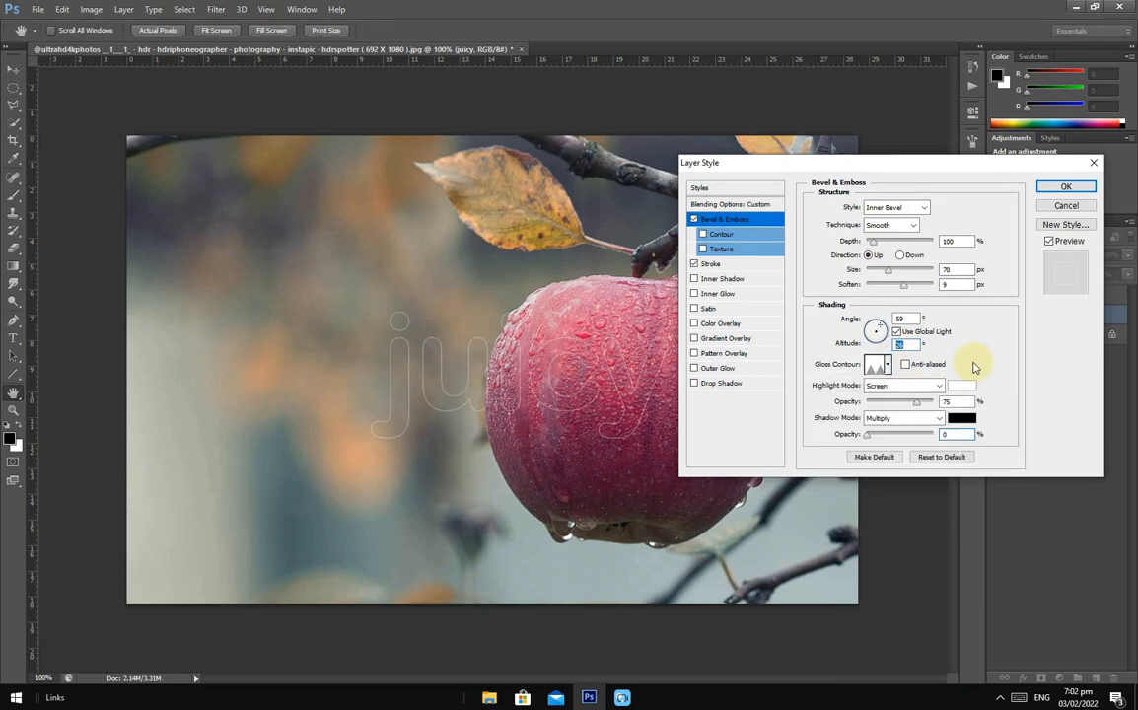
left_click(938, 385)
left_click(914, 233)
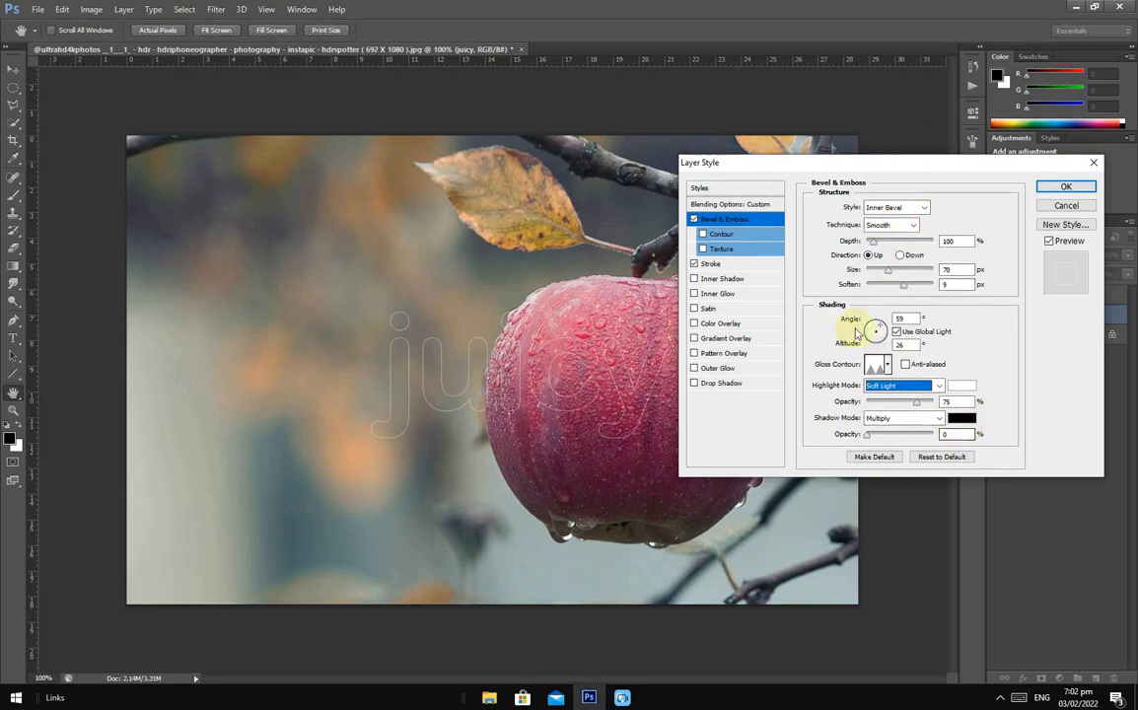
- Enable the bevel's Contour with the sawtooth preset, anti-aliasing on and a range of about 100%
left_click(729, 232)
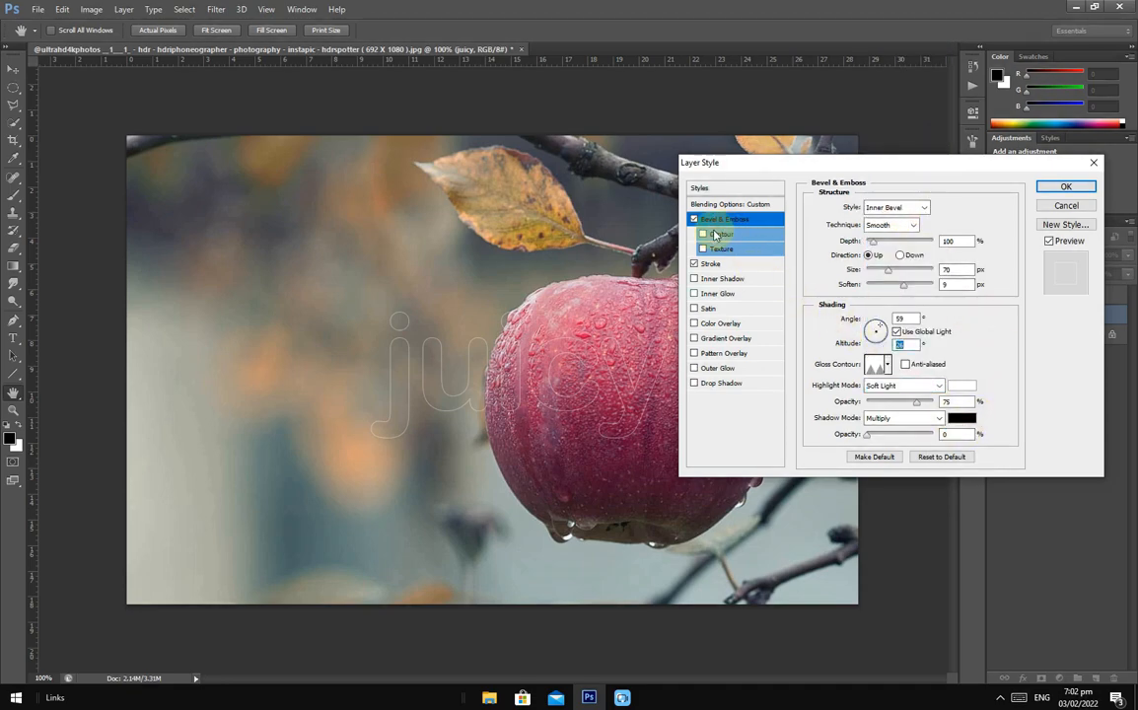
left_click(717, 235)
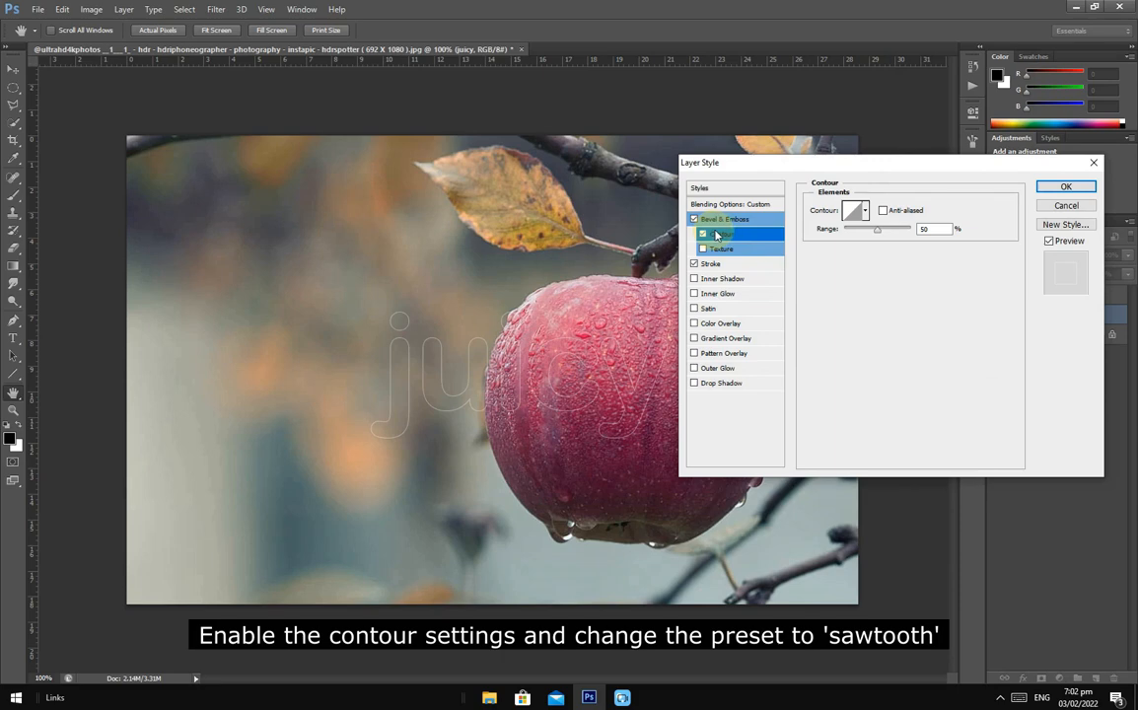
left_click(866, 211)
left_click(896, 263)
left_click(885, 211)
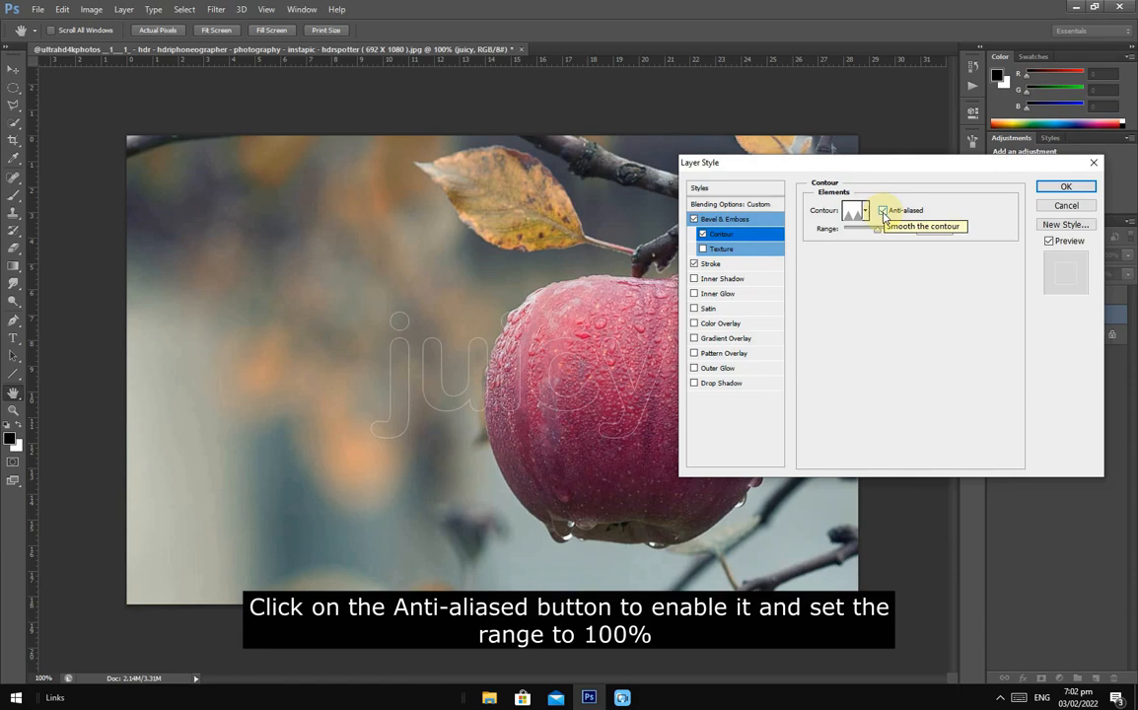
left_click_drag(880, 234, 911, 232)
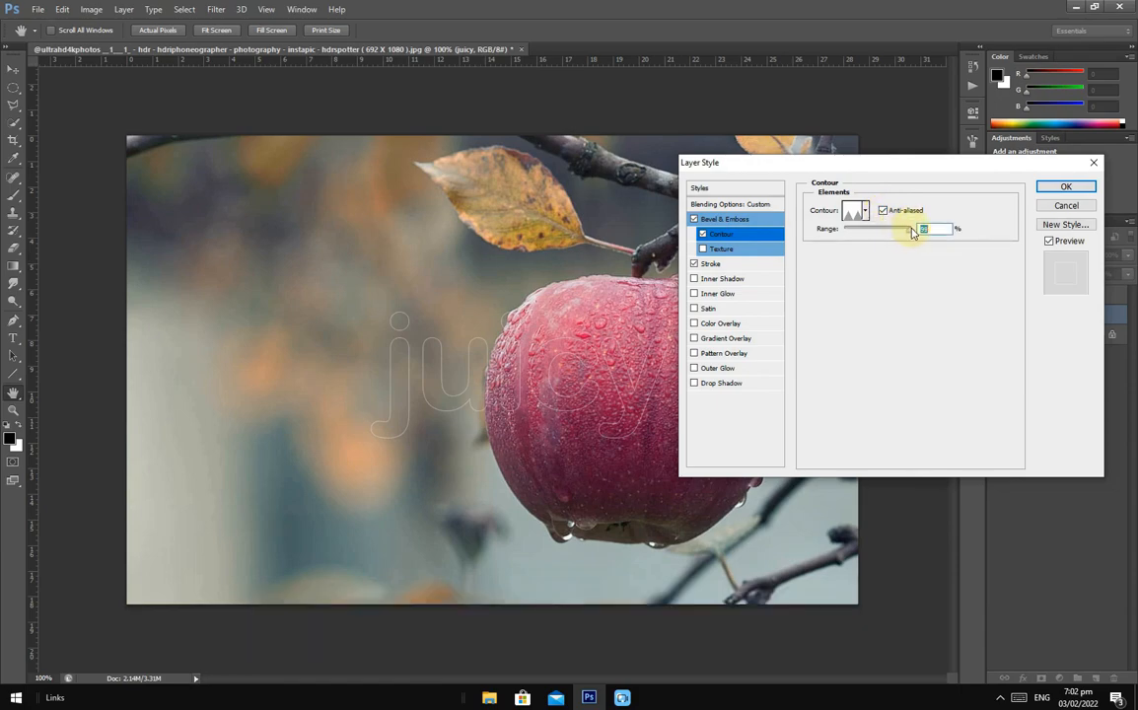
- Add an Inner Glow to the juicy layer and change its colour to white
left_click(726, 293)
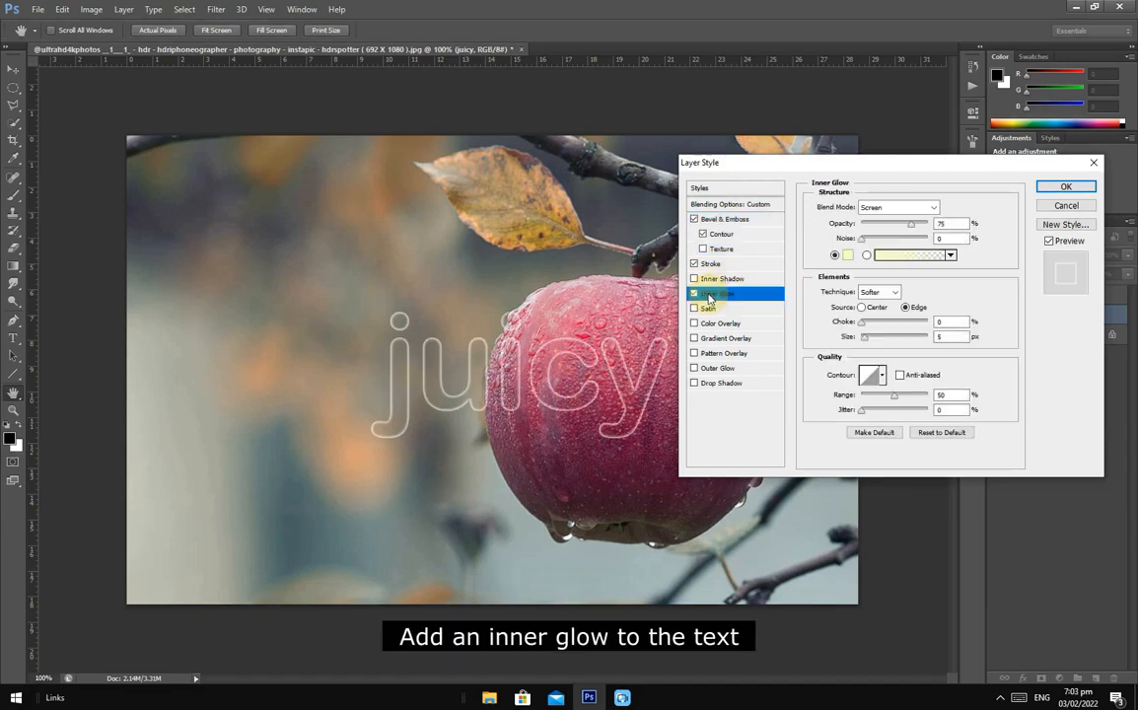
left_click(848, 254)
left_click_drag(623, 451, 484, 374)
left_click(883, 419)
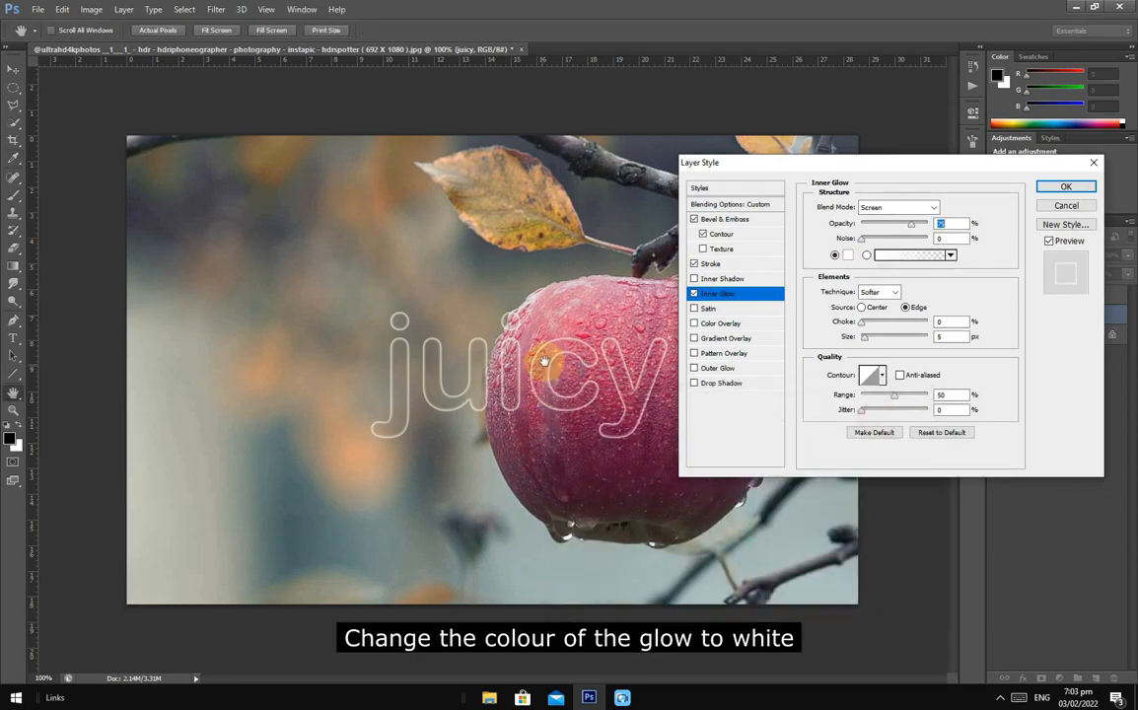
- Set the inner glow's opacity to 29% and its noise to 22%
key("ctrl+equal")
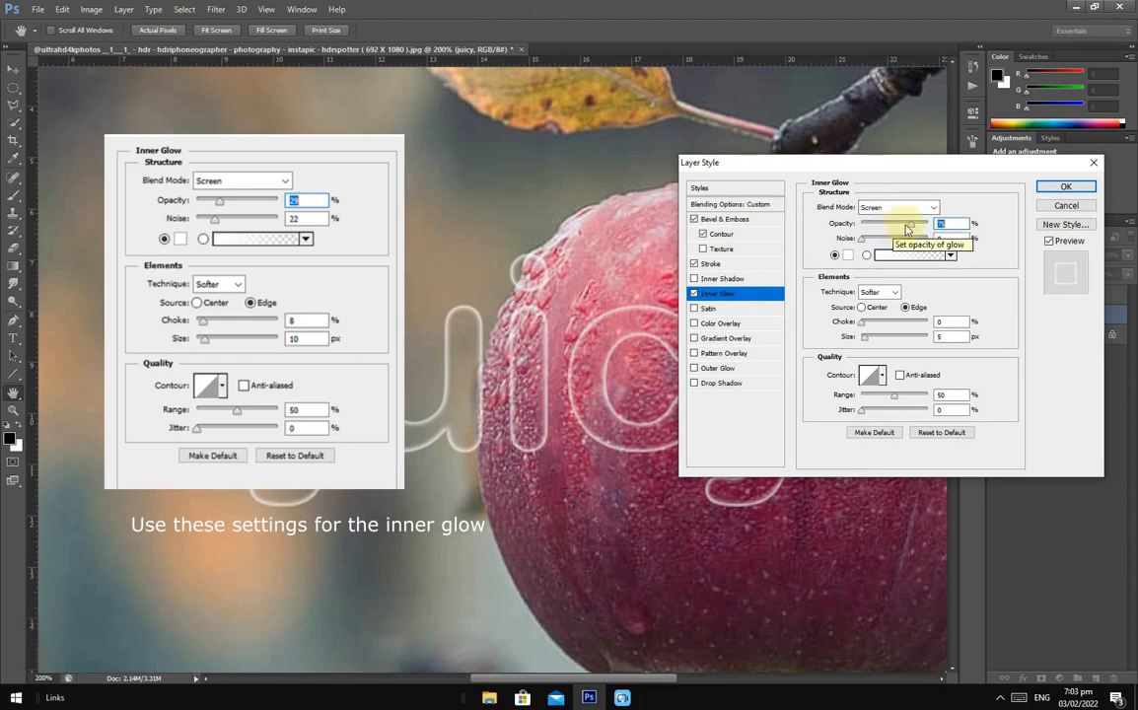
type("2")
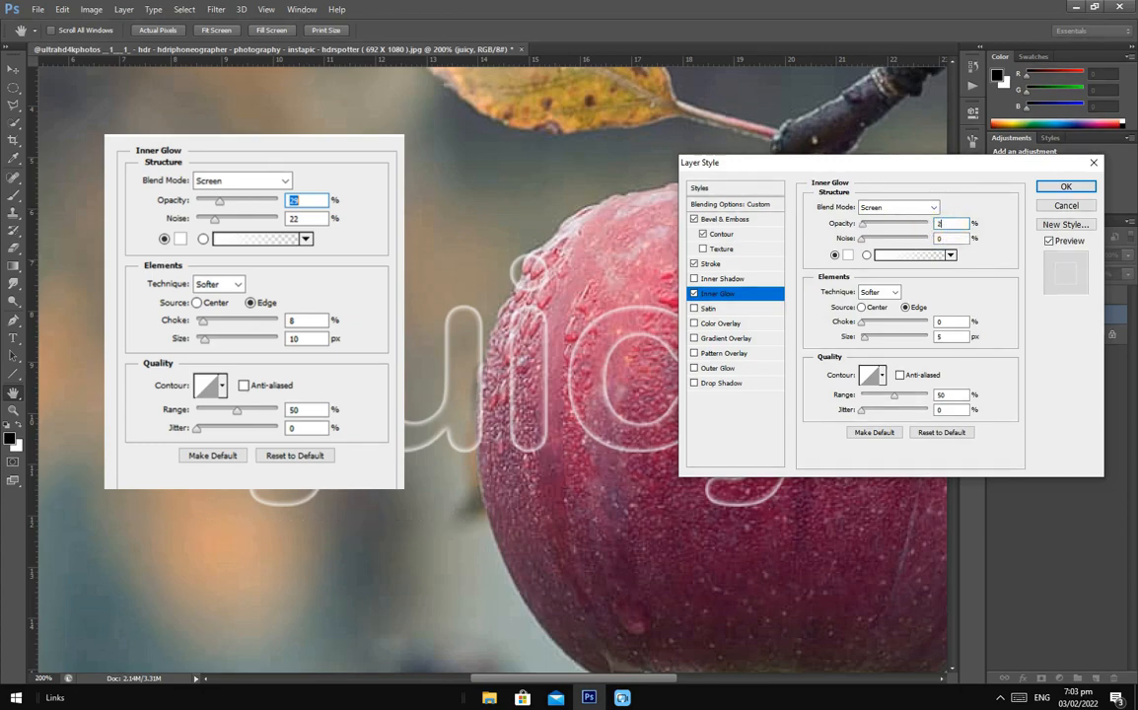
type("9")
double_click(938, 238)
type("22")
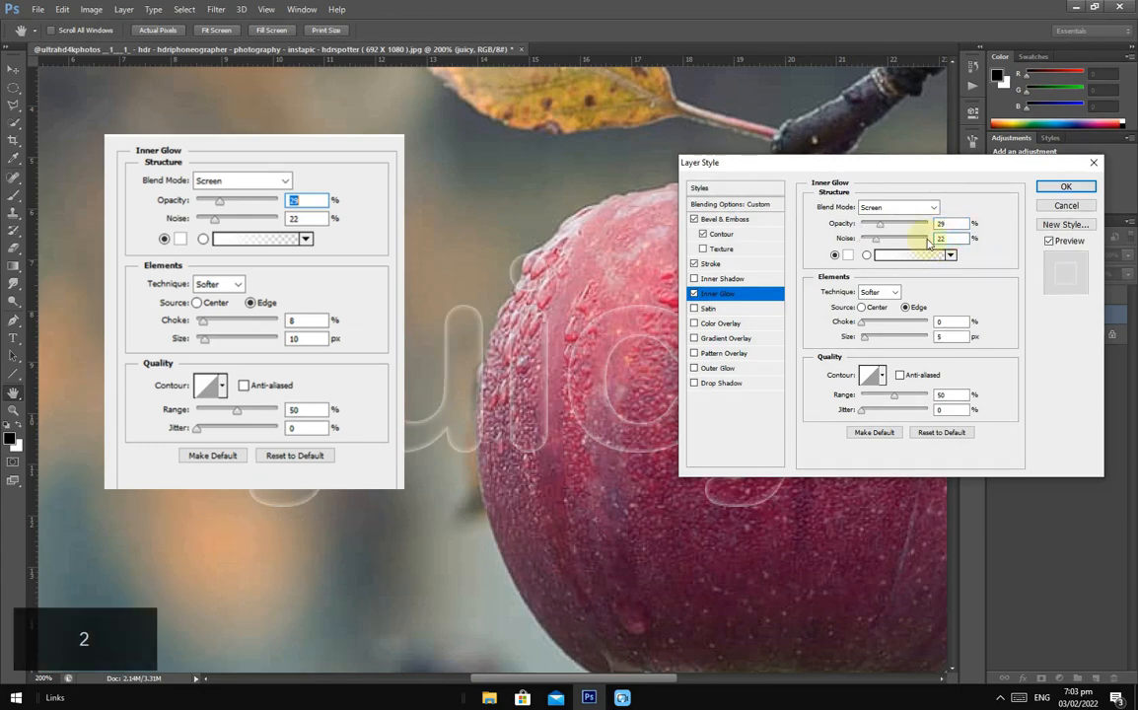
- Set the inner glow's choke to 8% and its size to 10 px, and apply the layer style
double_click(932, 323)
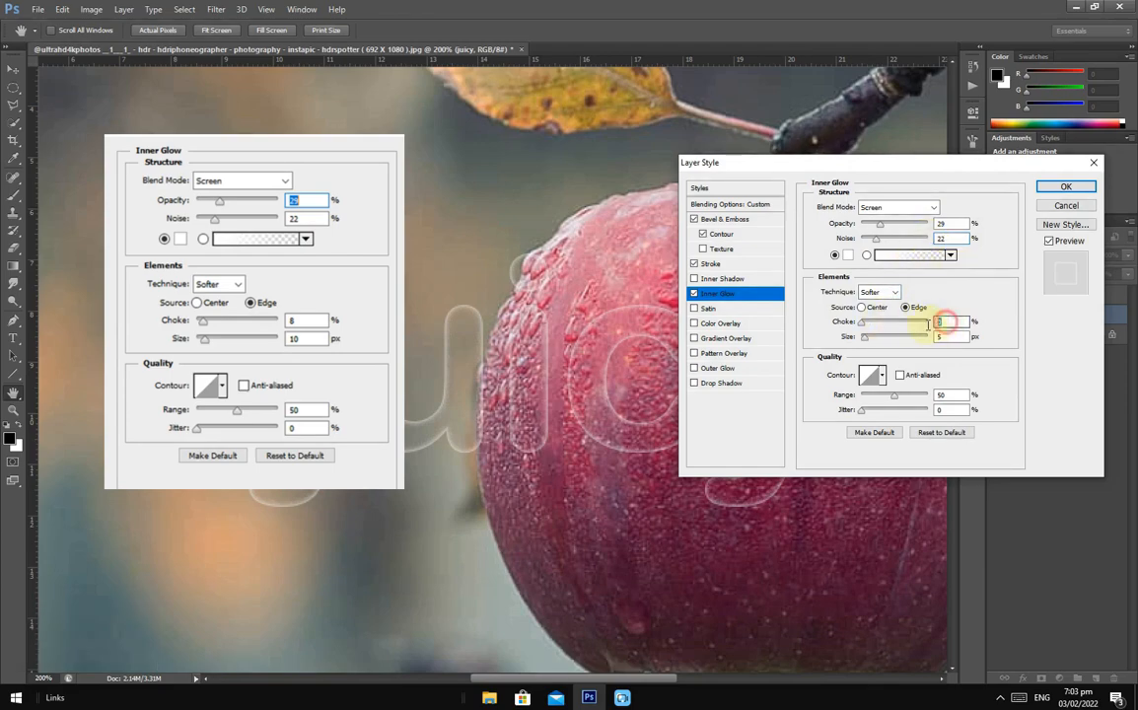
type("8")
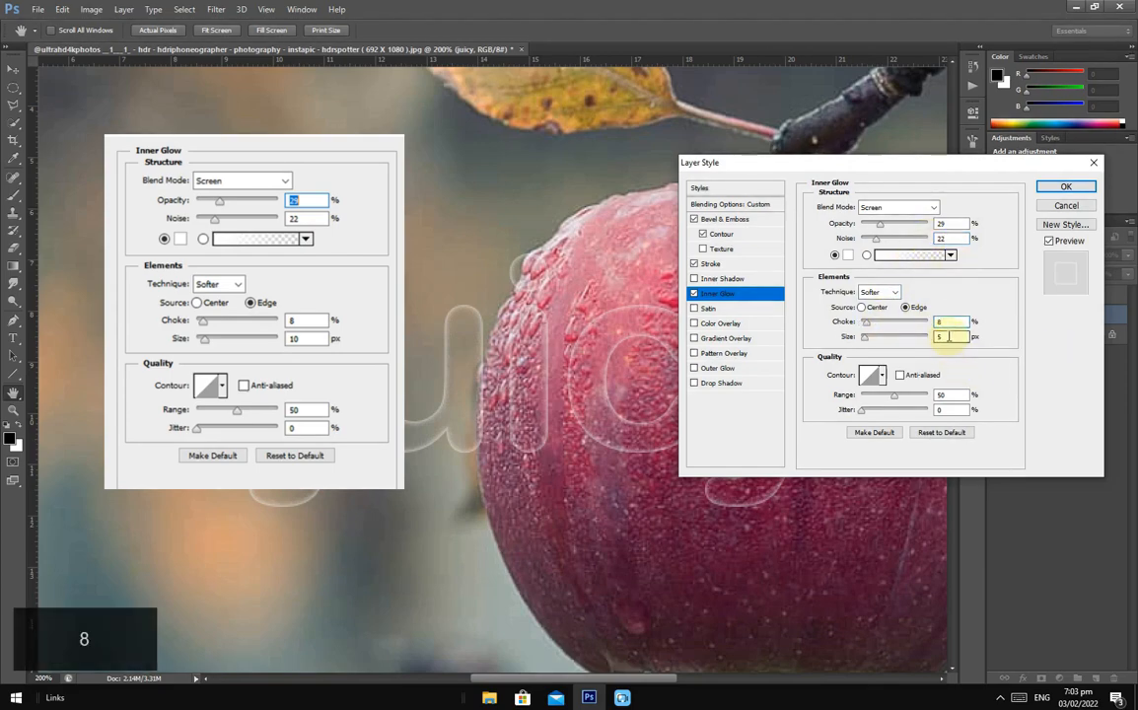
double_click(949, 336)
type("3")
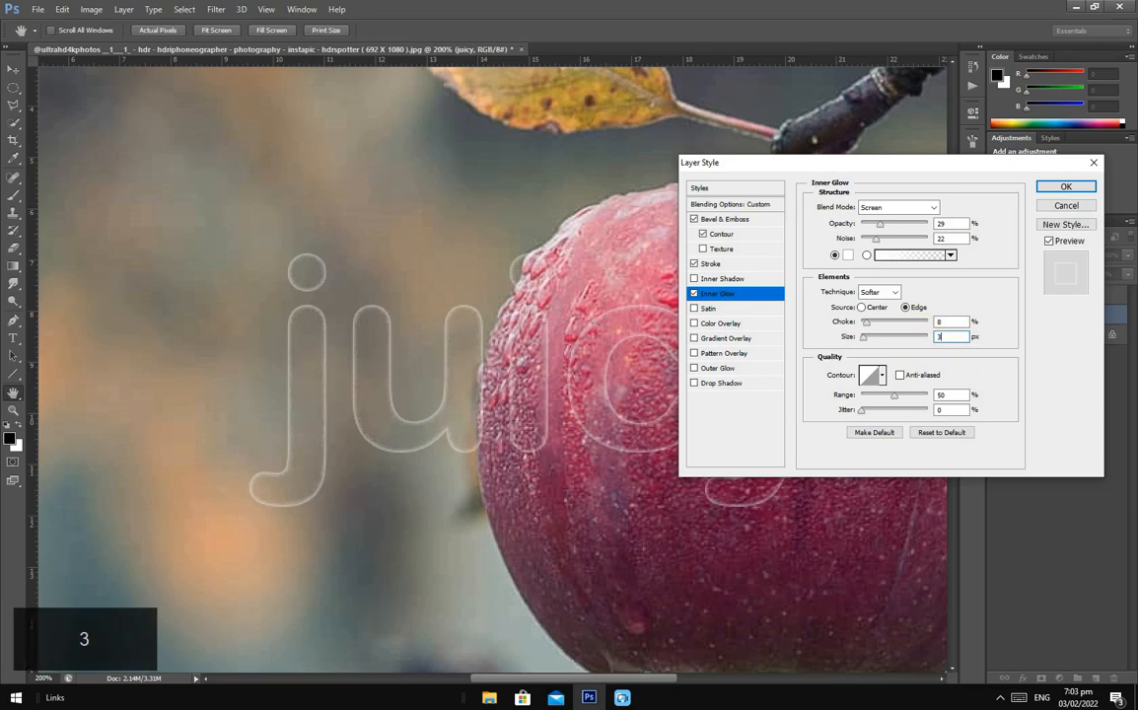
type("4")
double_click(949, 337)
type("12")
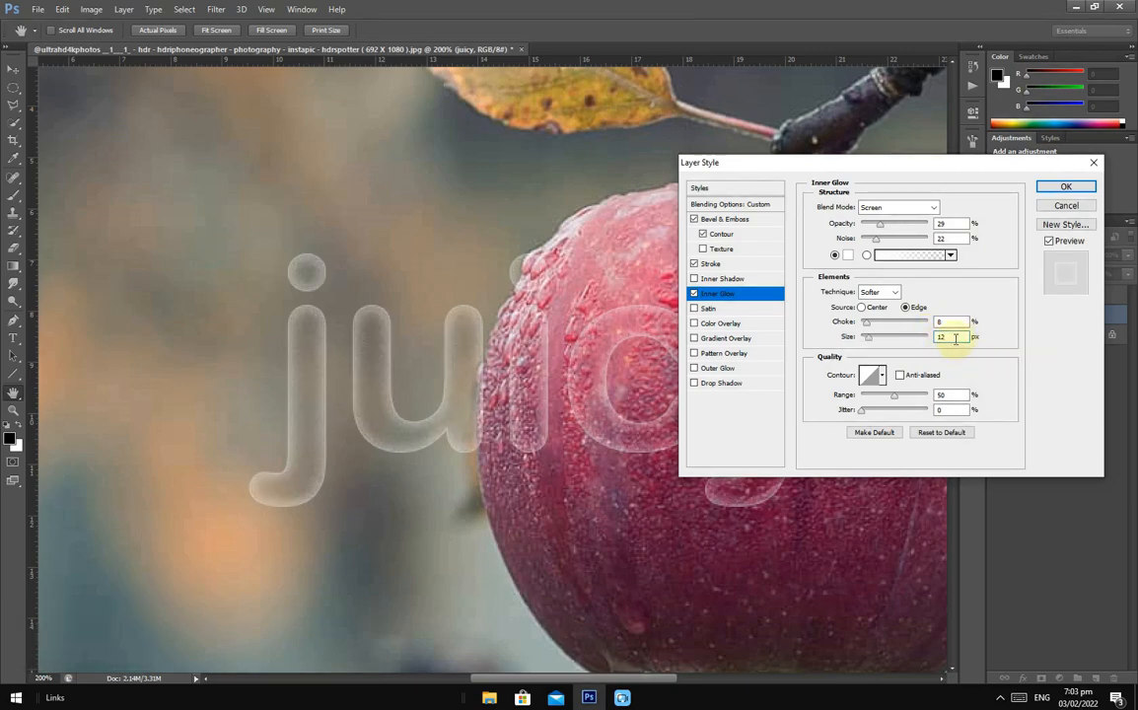
key("Down")
left_click(1062, 195)
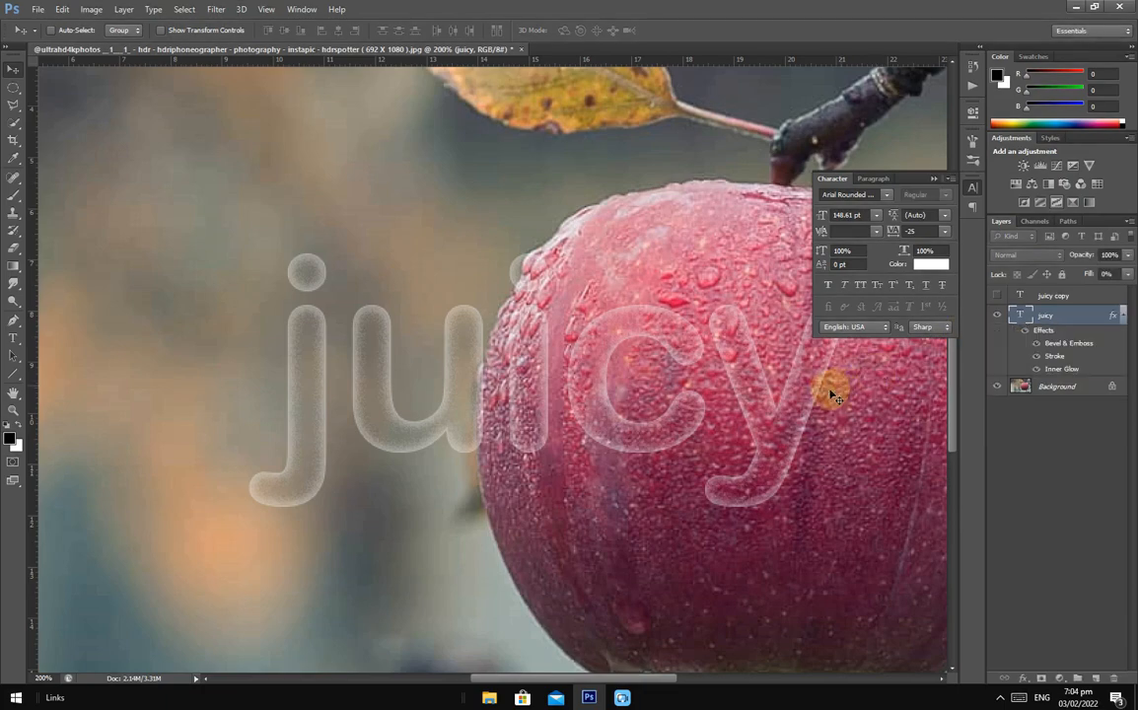
- Turn the juicy copy layer's visibility back on and add a Bevel & Emboss effect to it
left_click(1047, 296)
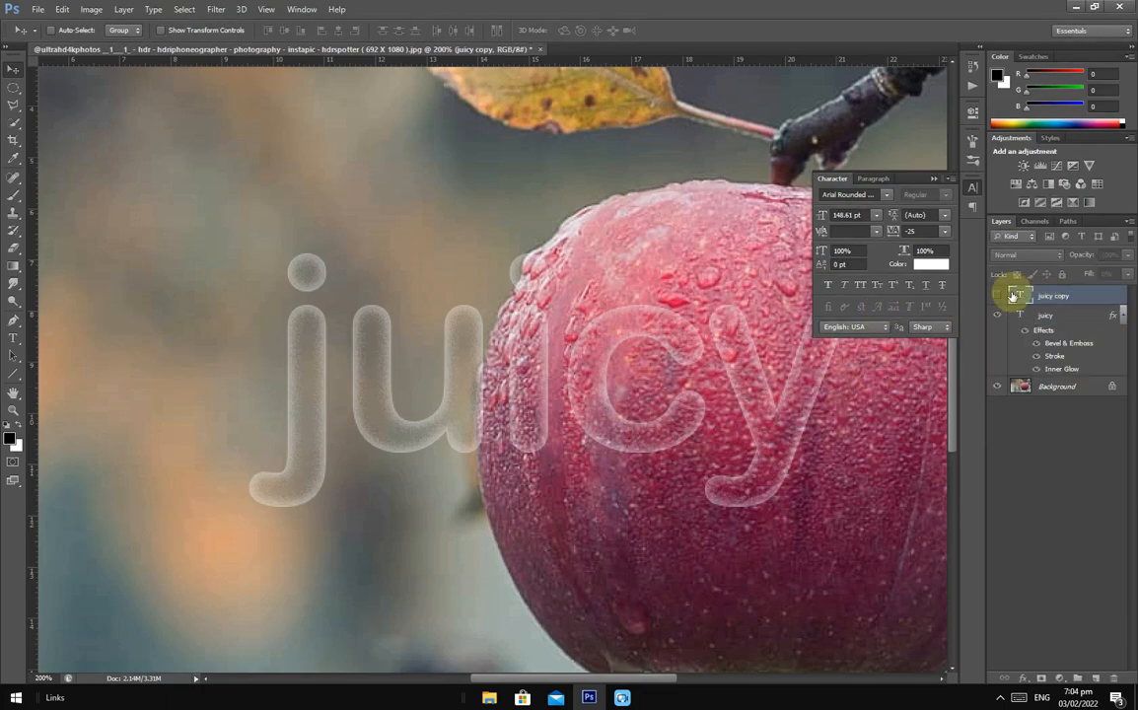
left_click(935, 184)
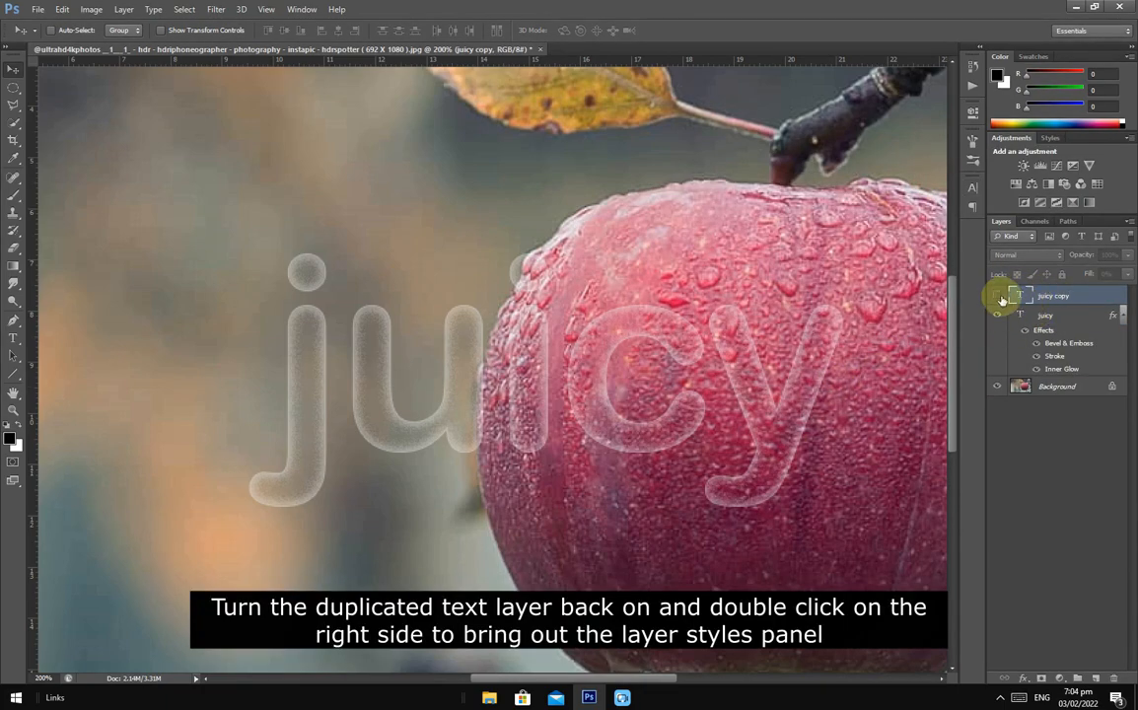
left_click(999, 297)
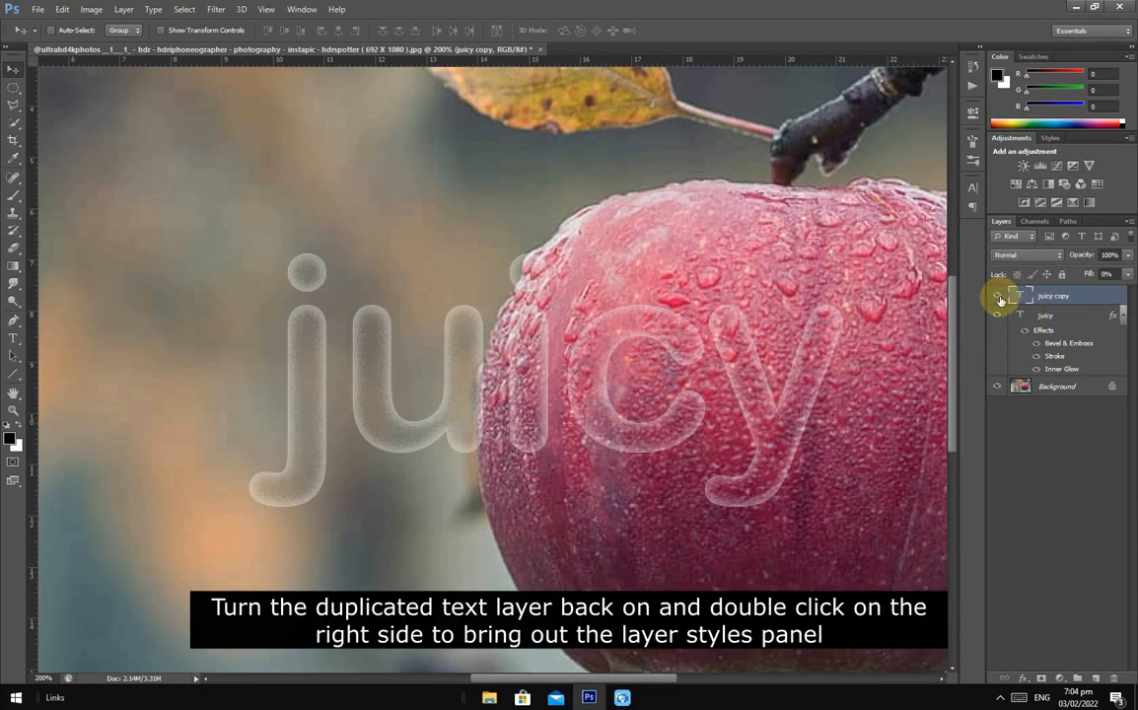
double_click(1119, 296)
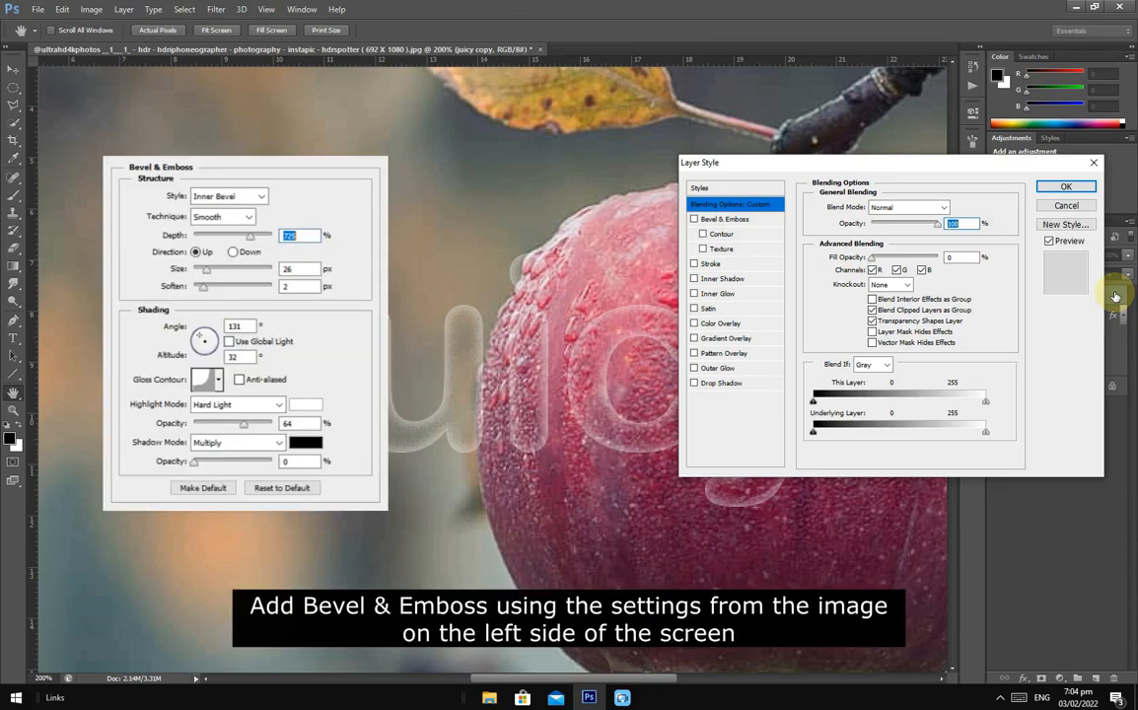
left_click(730, 221)
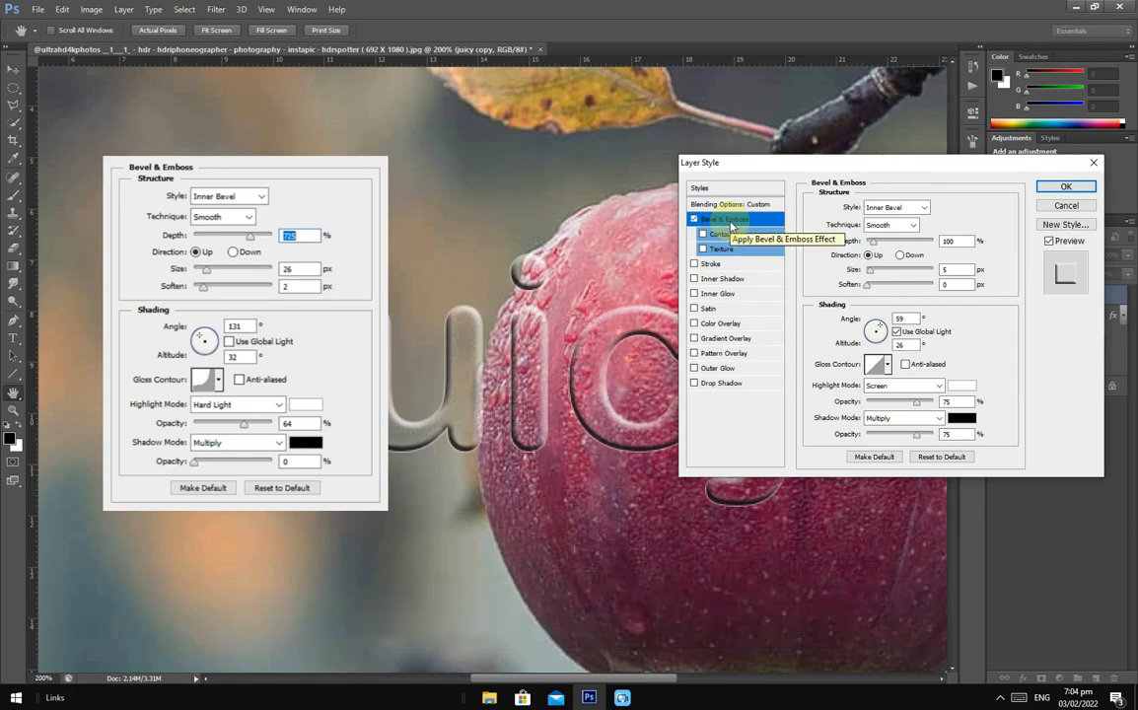
- Set the juicy copy bevel's depth to 725%
left_click(875, 242)
left_click_drag(875, 242, 896, 244)
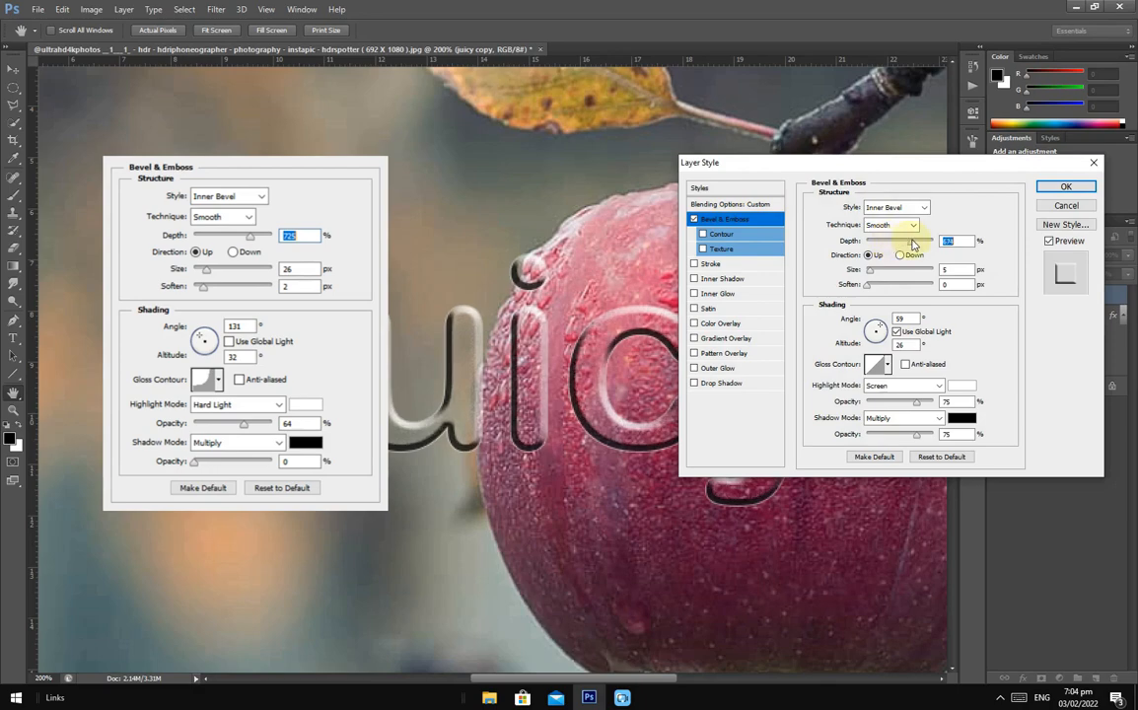
left_click_drag(914, 245, 919, 244)
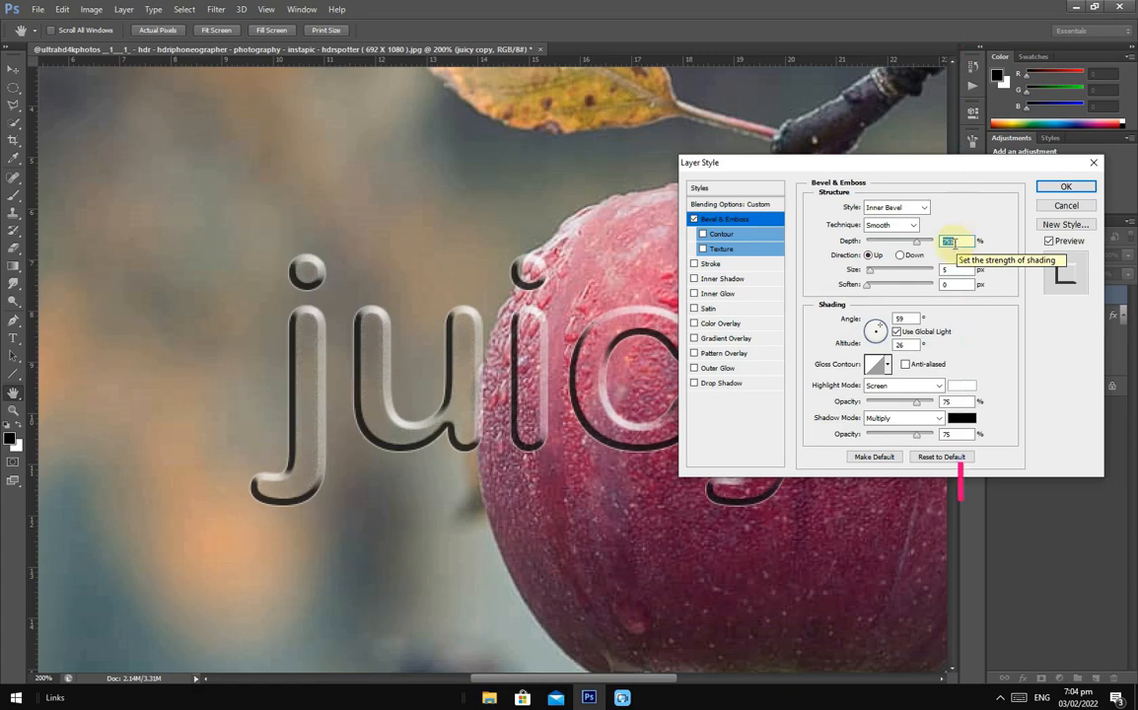
scroll(959, 242, "down", 6)
scroll(959, 242, "down", 5)
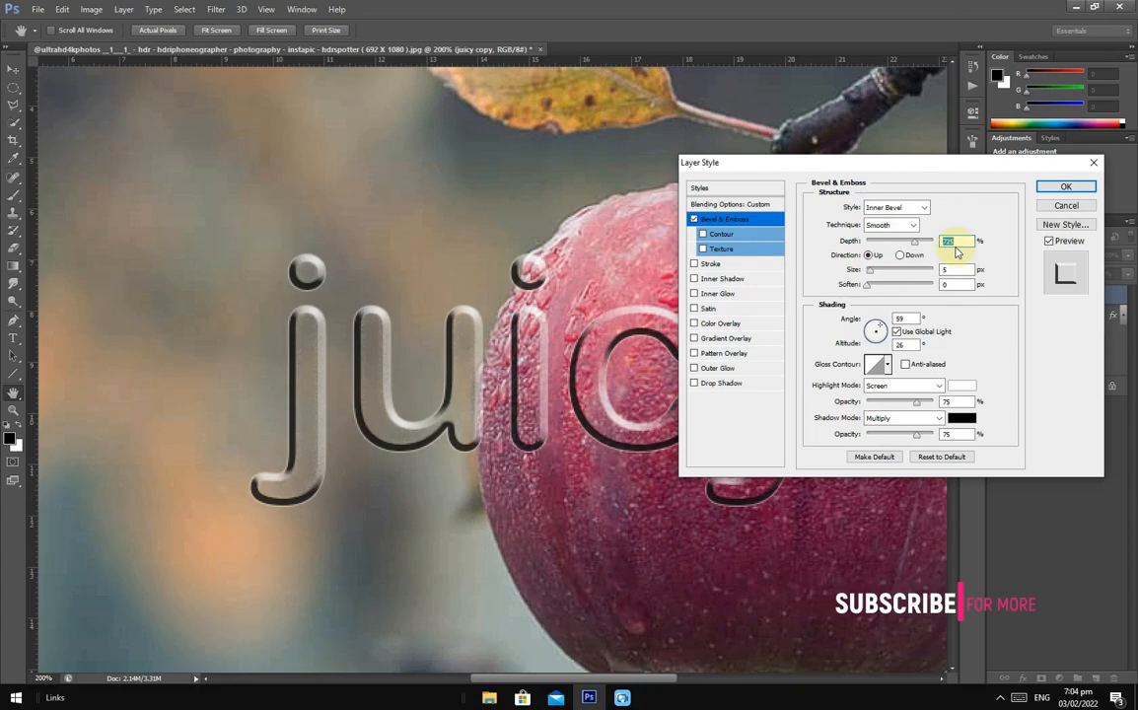
- Increase the bevel's size to 74 px
left_click_drag(870, 271, 880, 275)
scroll(966, 266, "up", 11)
scroll(965, 266, "up", 5)
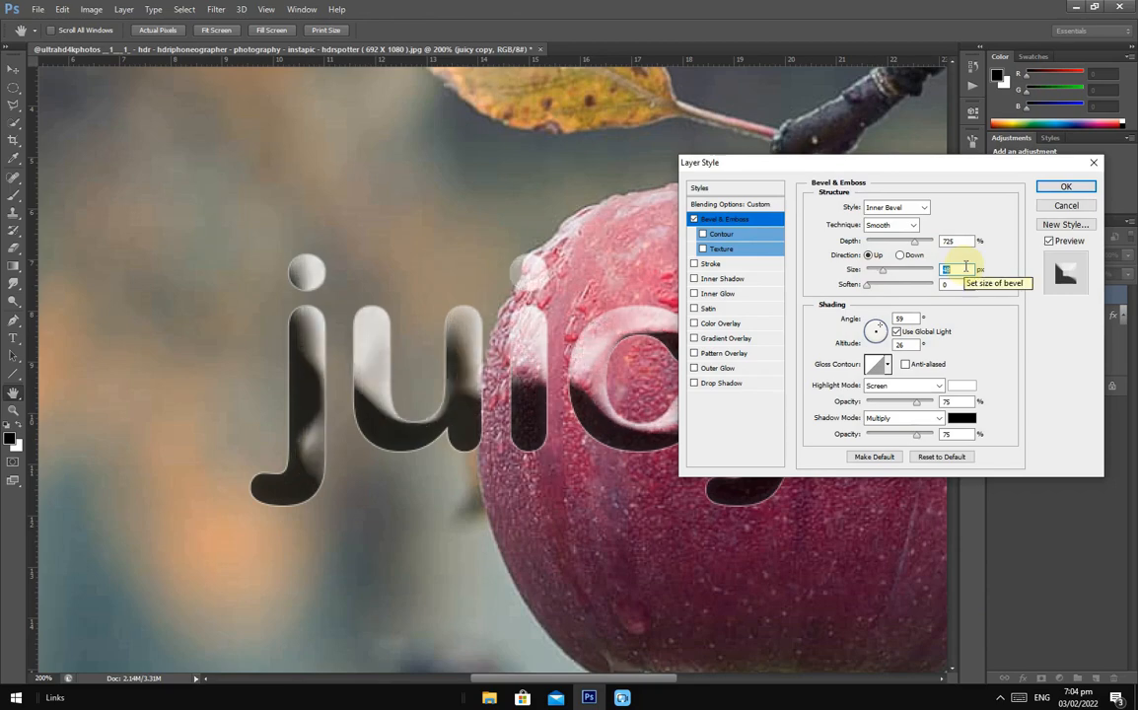
scroll(965, 269, "up", 3)
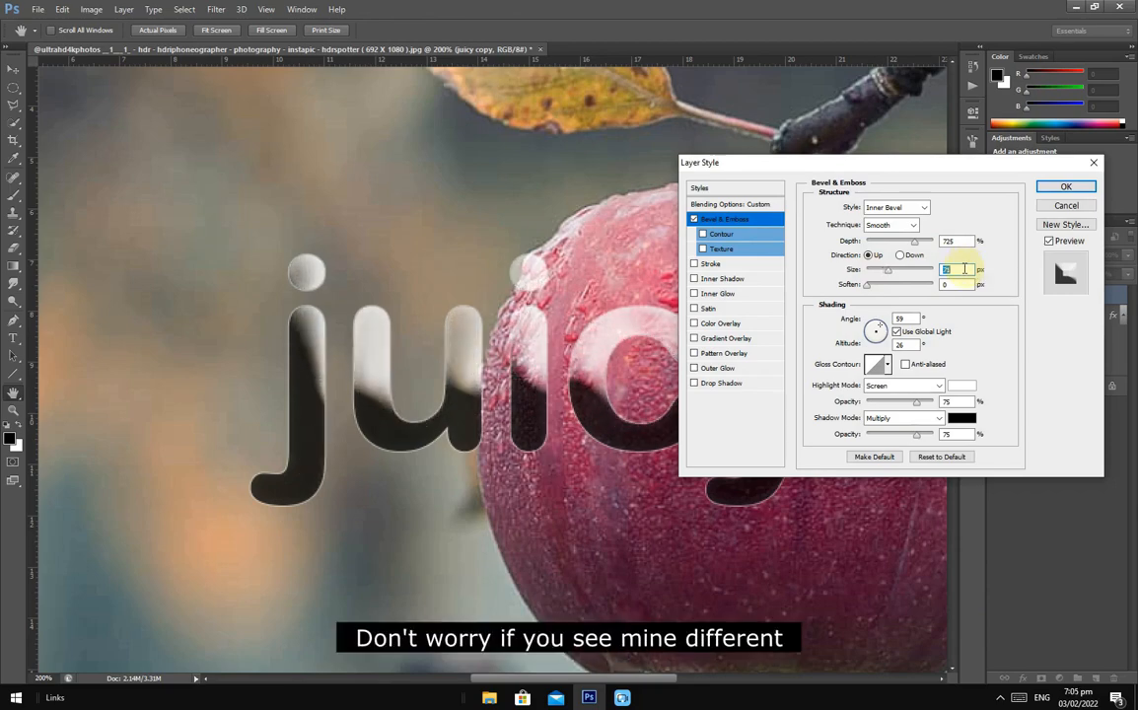
scroll(966, 270, "up", 3)
- Soften the bevel by 5 px and reduce its shadow opacity to 0%
left_click_drag(868, 288, 872, 290)
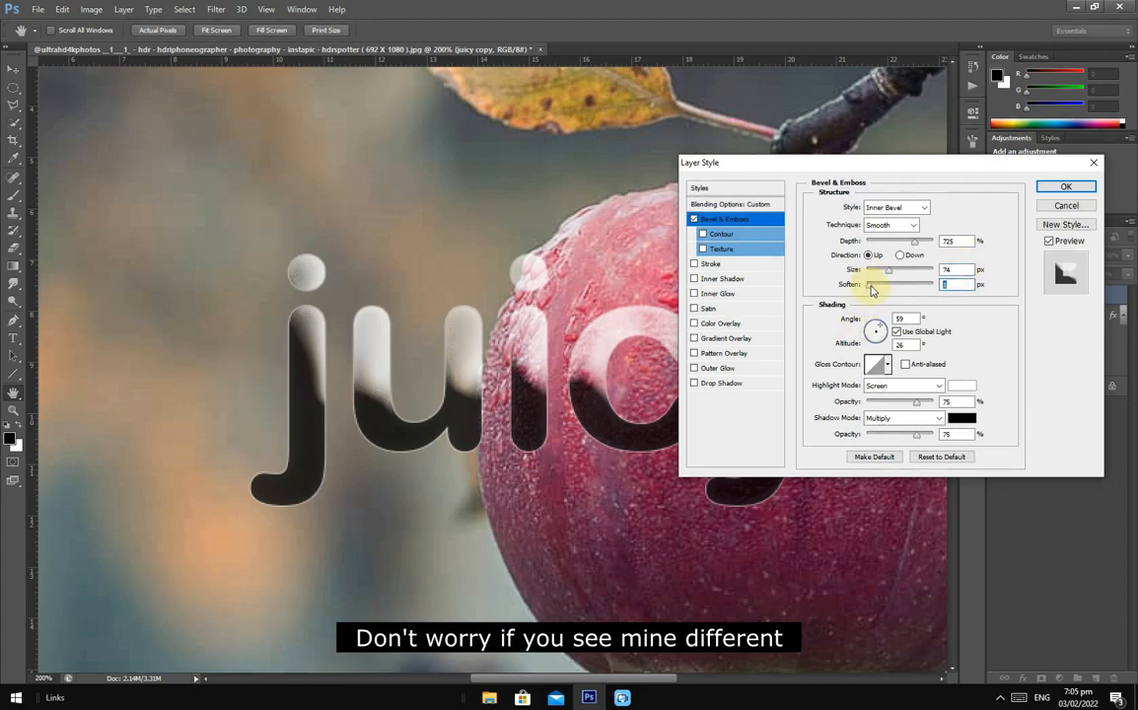
left_click_drag(915, 435, 846, 437)
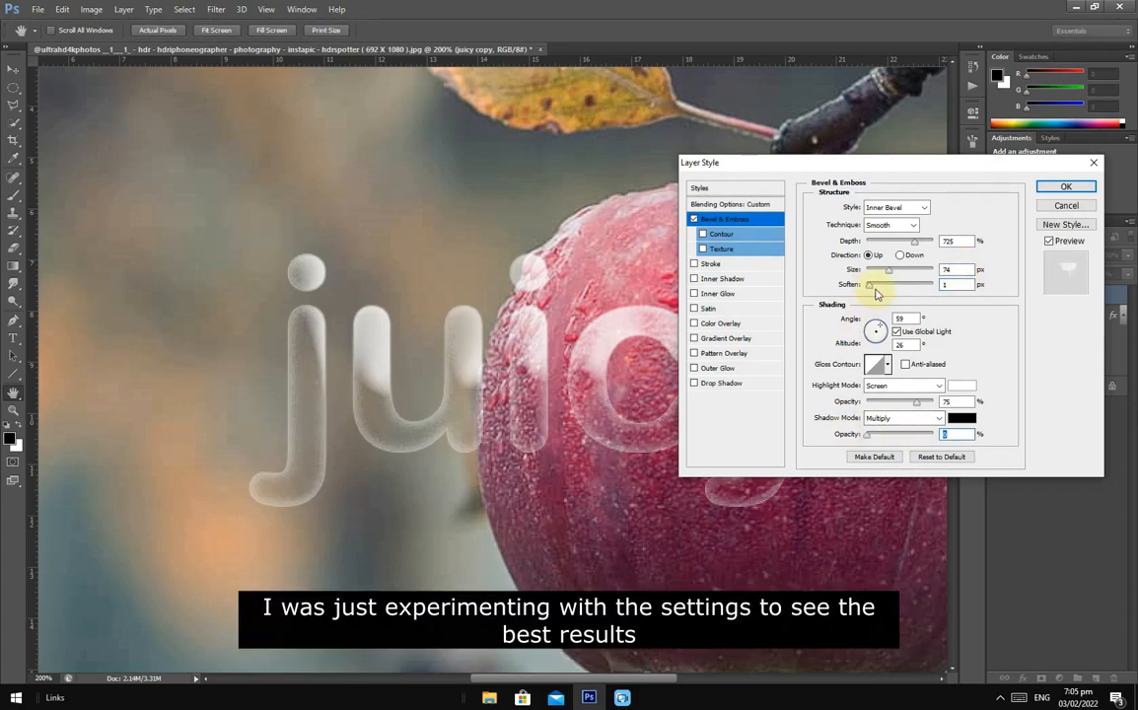
left_click_drag(874, 289, 885, 291)
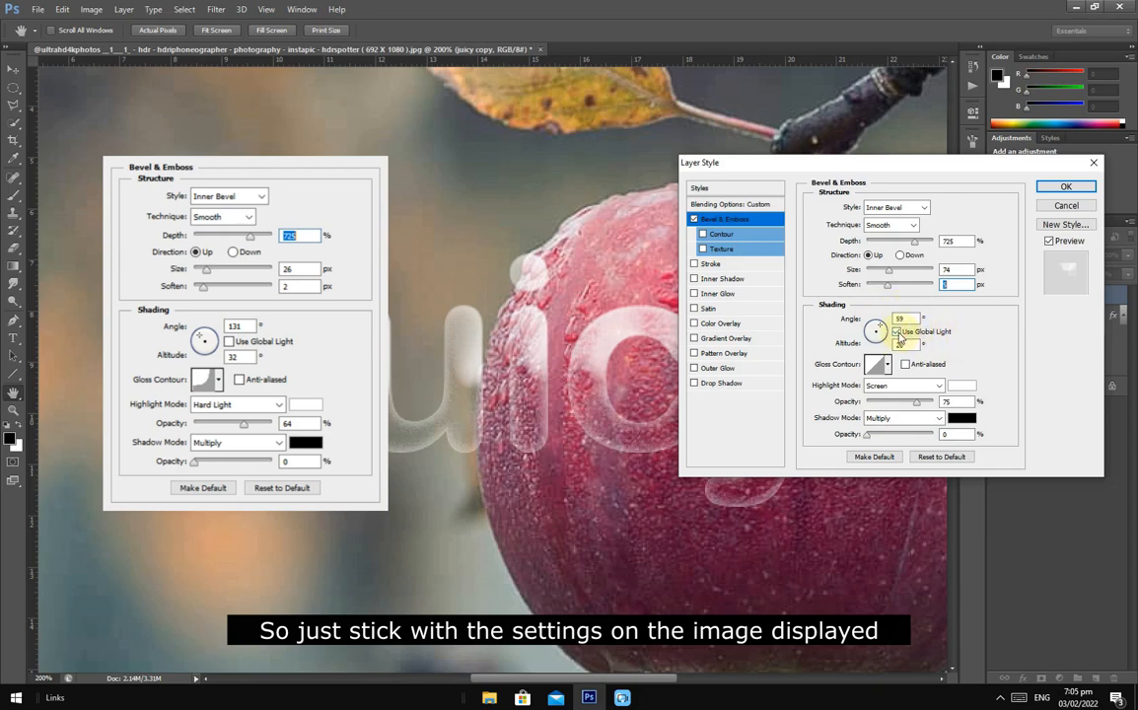
- Turn off global light for the bevel and set its angle to 131° and its altitude to 32°
left_click(896, 333)
left_click_drag(916, 319, 894, 324)
type("131")
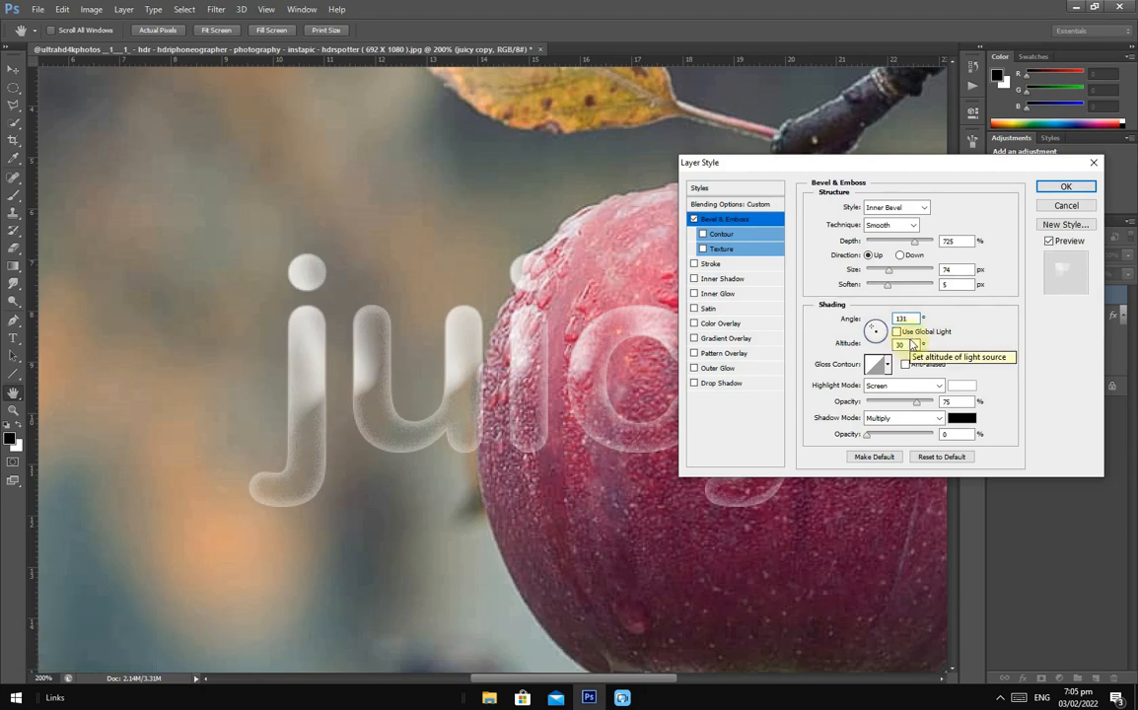
left_click_drag(915, 346, 897, 345)
type("32")
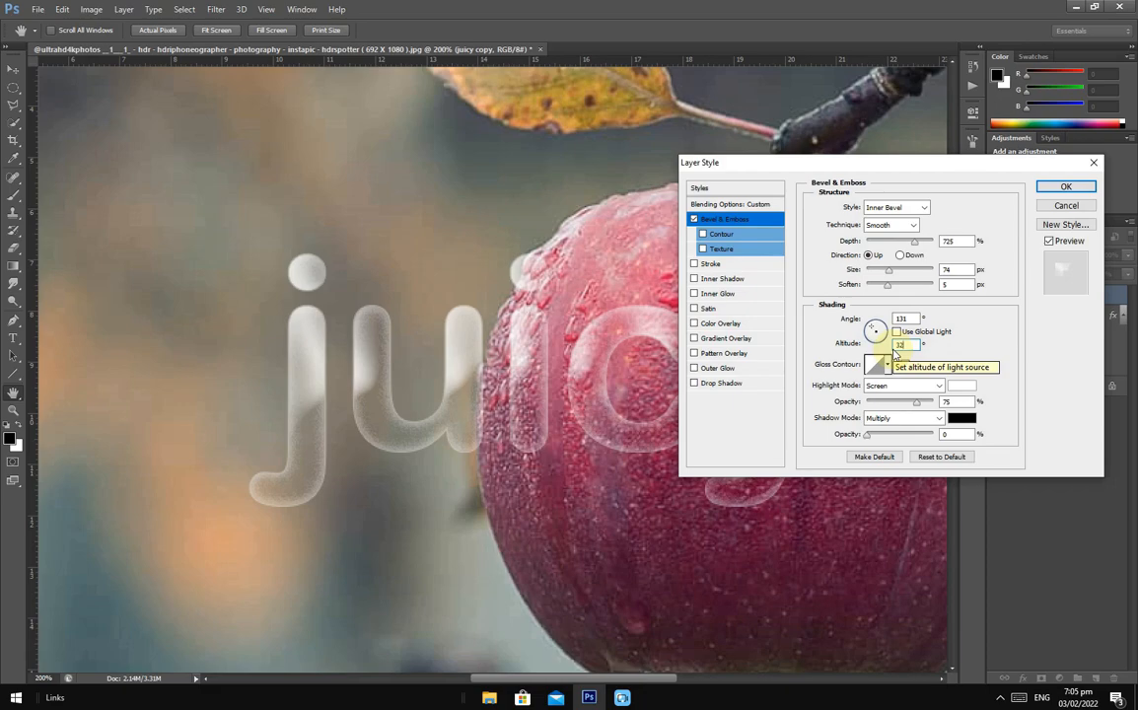
- Set the bevel's highlight mode to Hard Light with an opacity of 50%
left_click(918, 386)
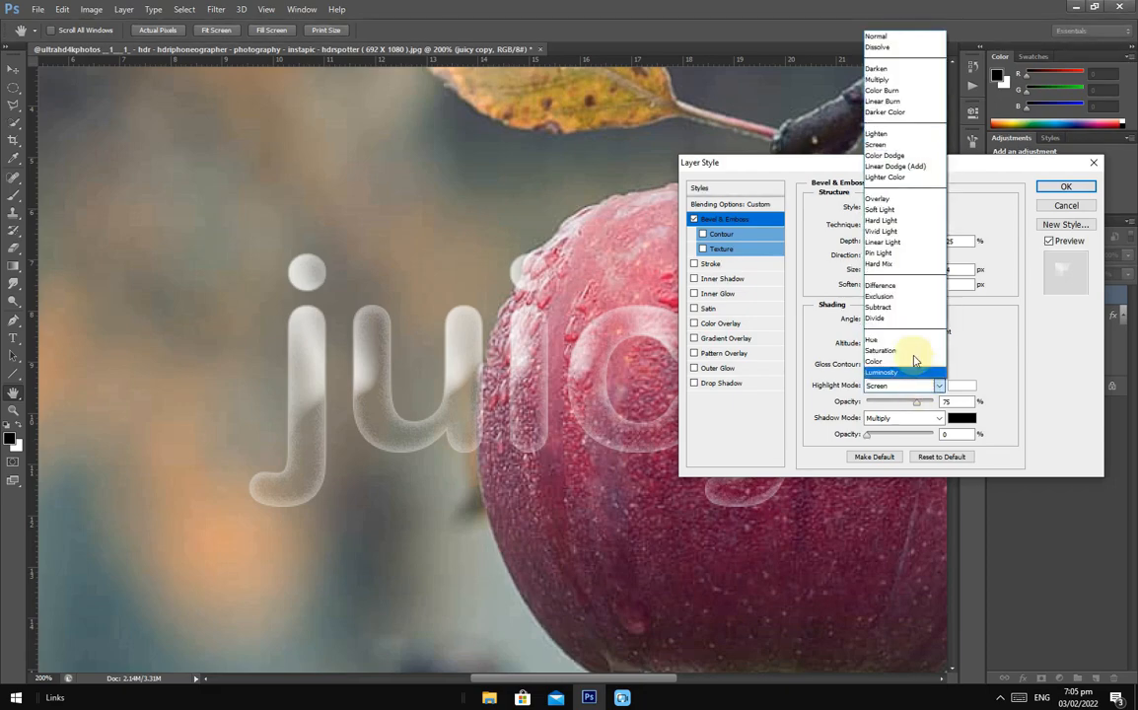
left_click(881, 221)
double_click(945, 401)
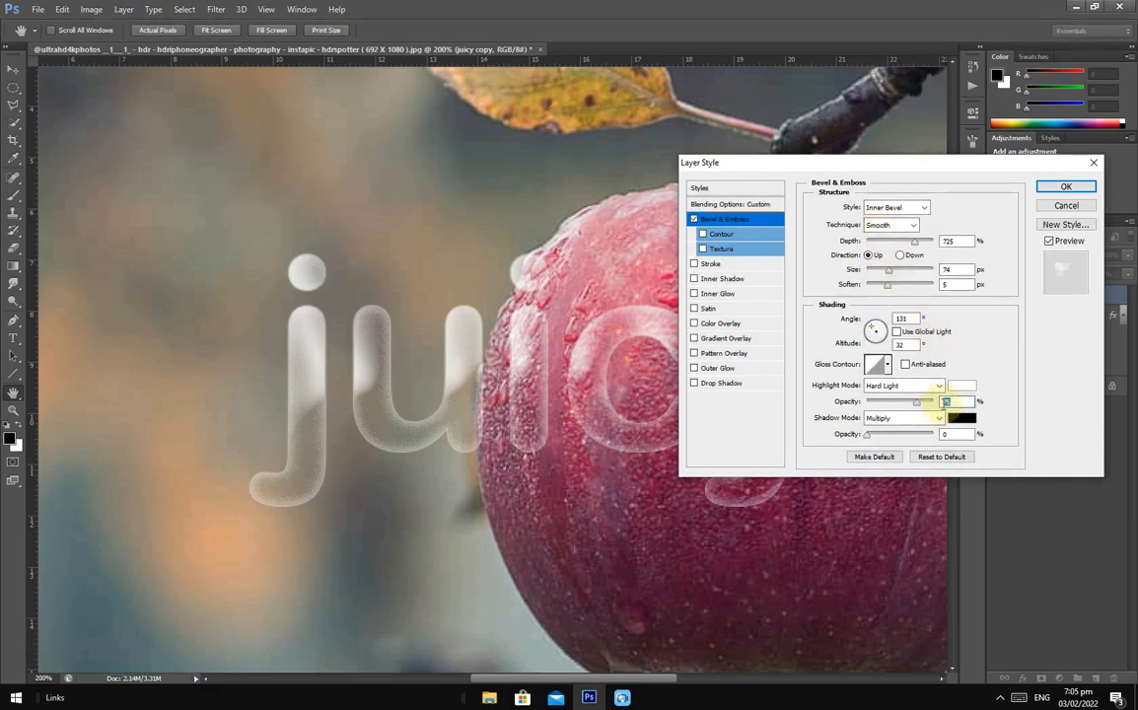
type("50")
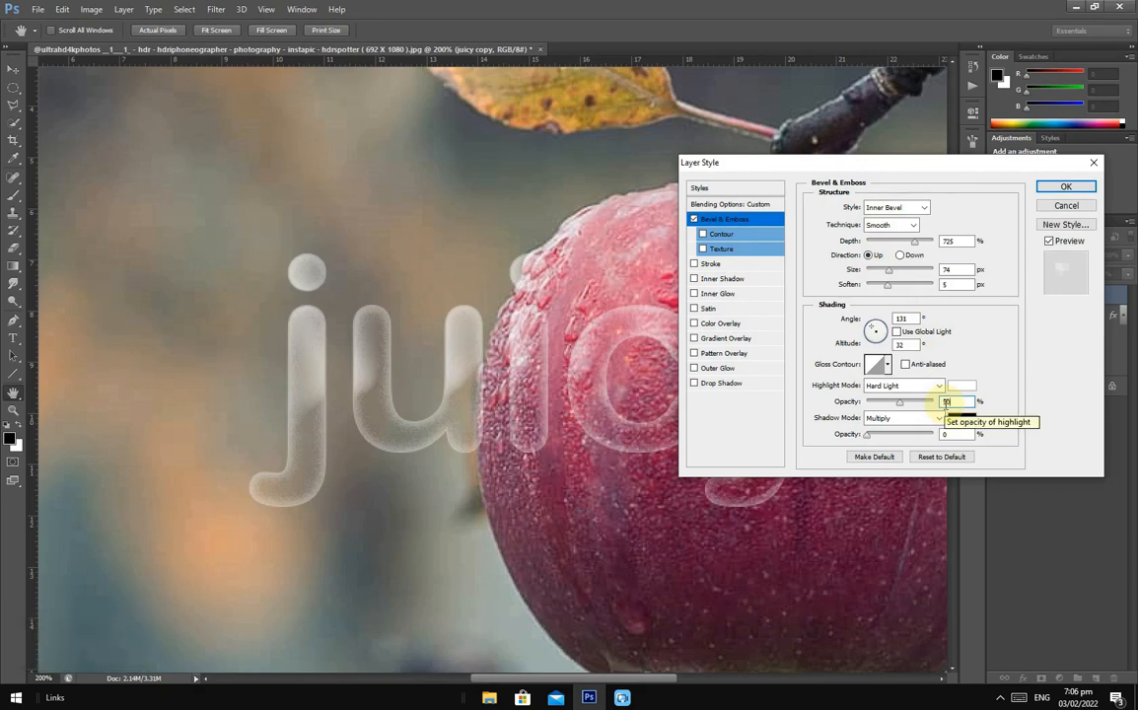
- Try the Ring preset as the bevel's gloss contour
left_click(877, 365)
left_click(621, 159)
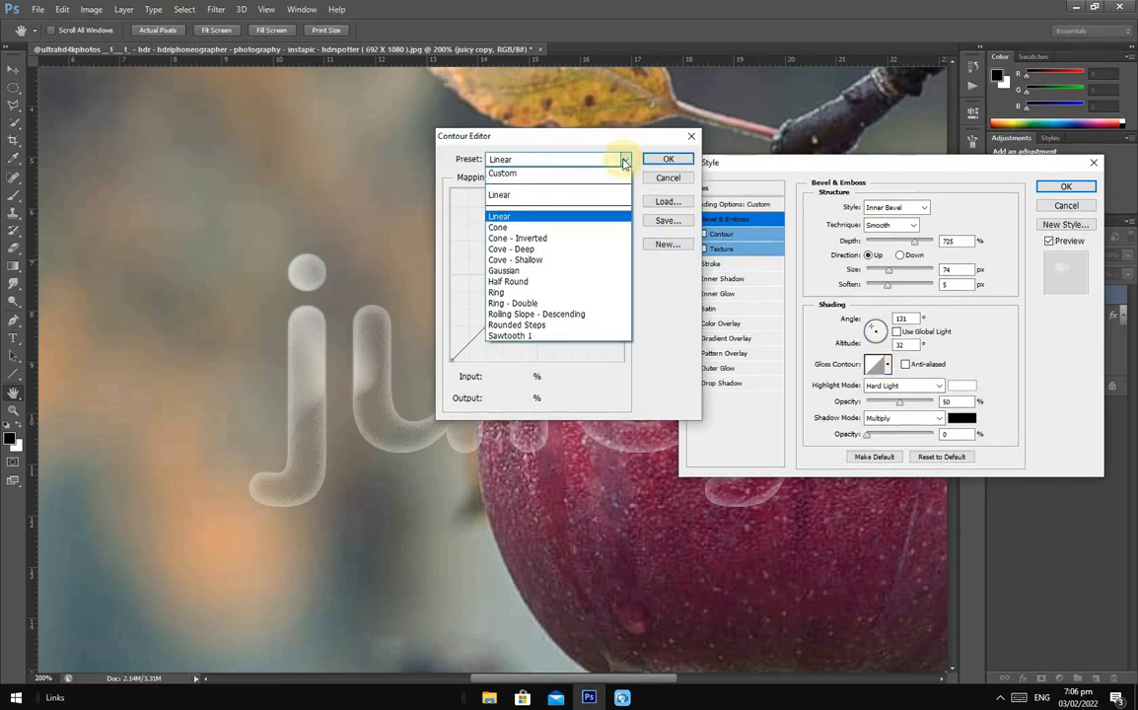
left_click(548, 293)
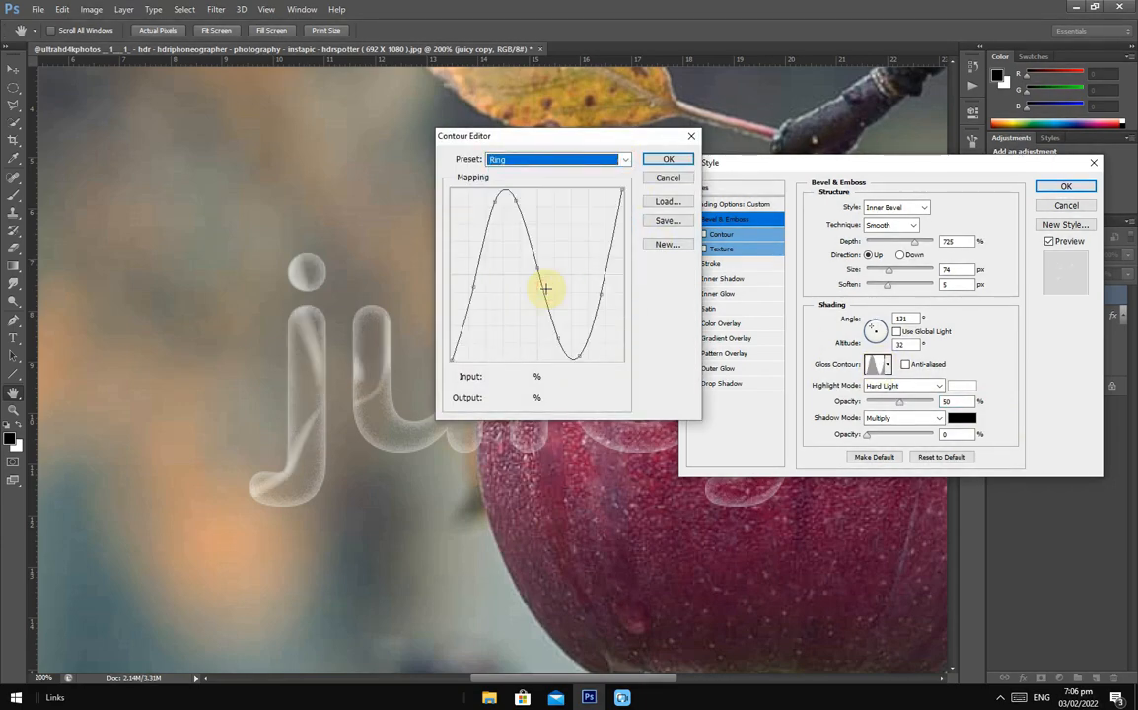
left_click(667, 160)
- Change the bevel's gloss contour to the Cove - Deep preset
left_click(887, 365)
left_click(888, 369)
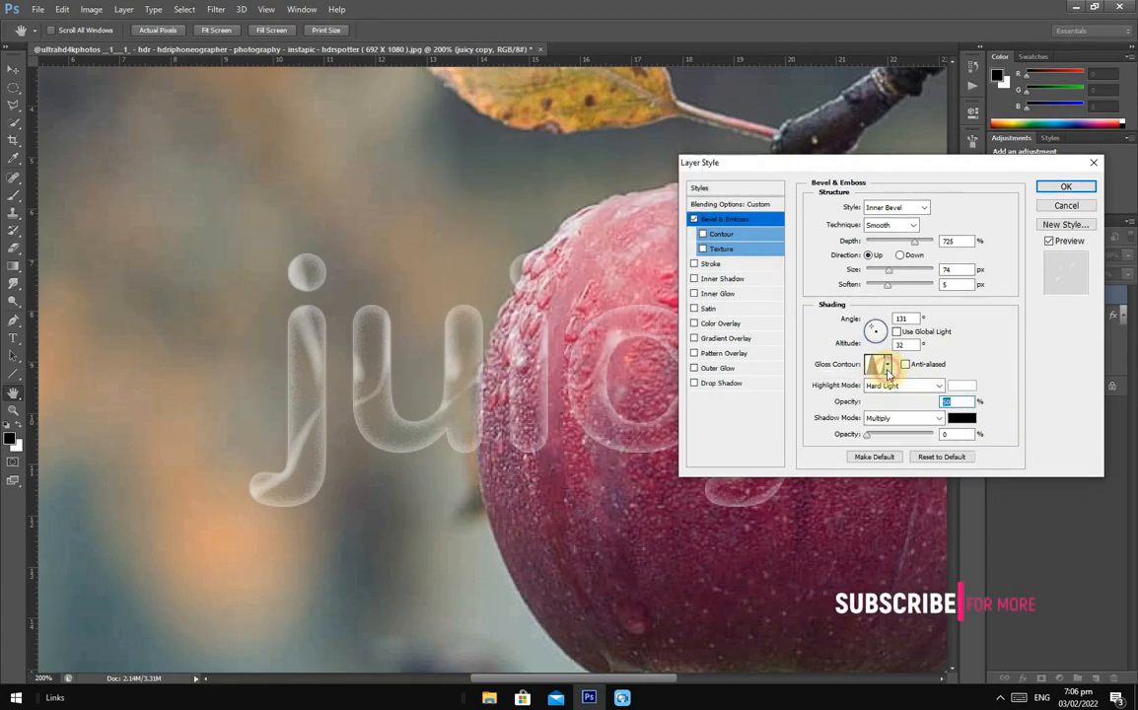
left_click(887, 368)
left_click(888, 371)
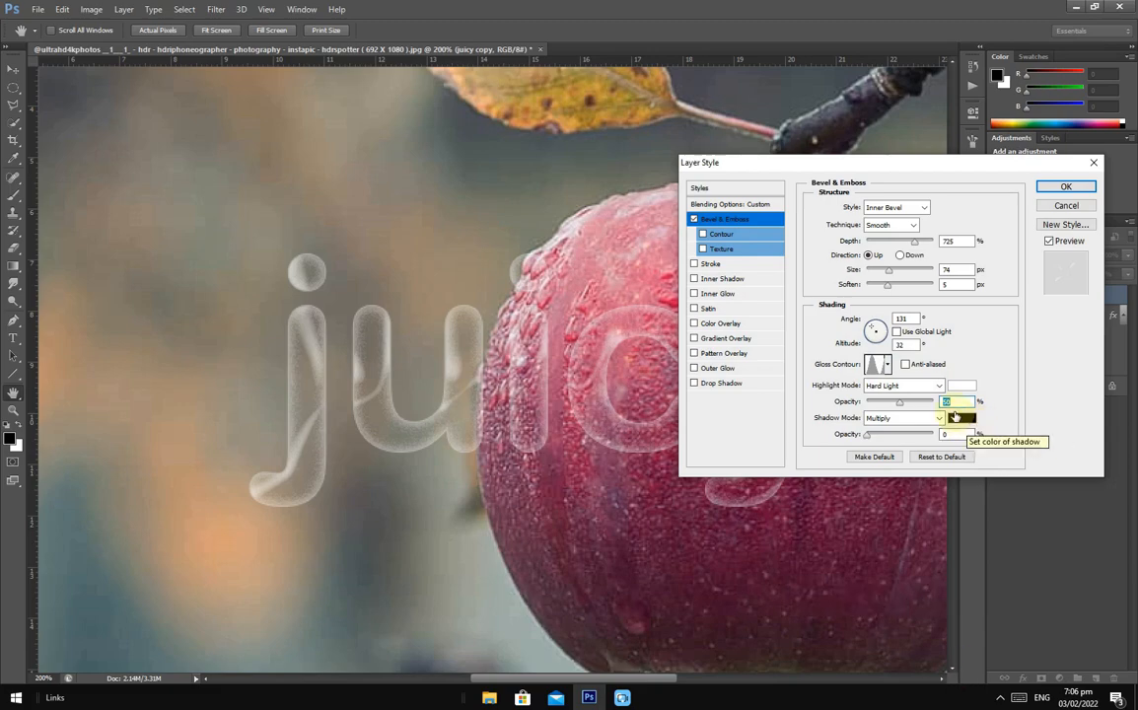
left_click(888, 367)
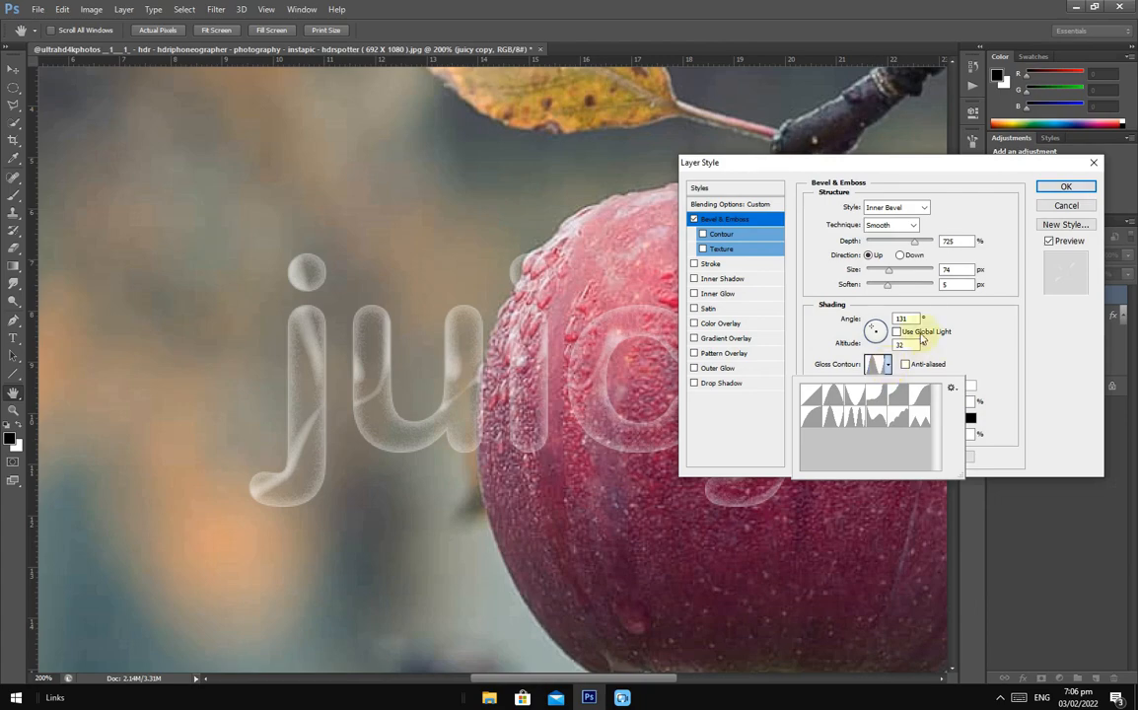
left_click(879, 395)
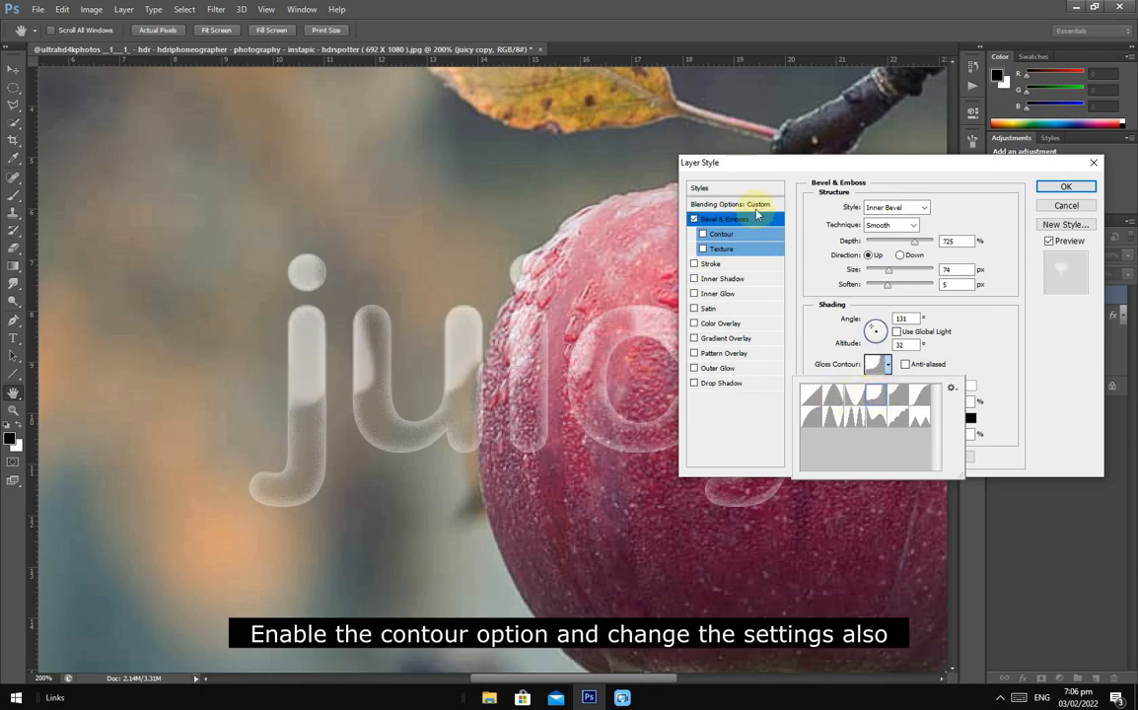
- Enable the bevel's contour with the Ring preset and raise its range to 100%
left_click(741, 240)
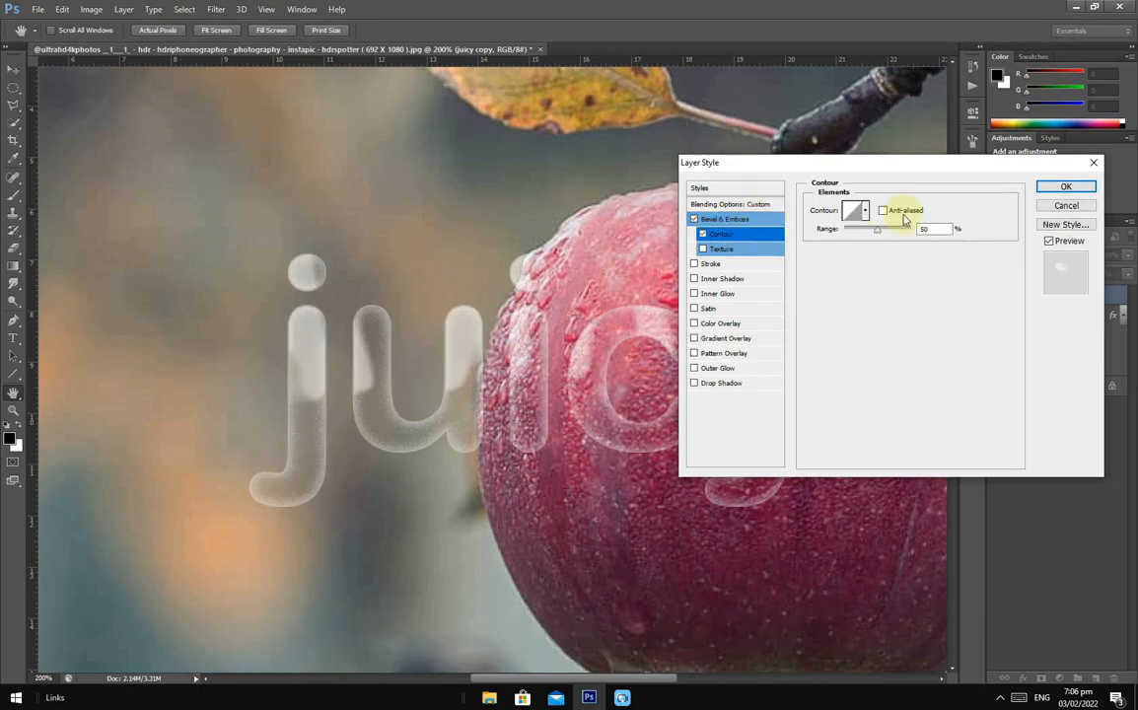
left_click(866, 211)
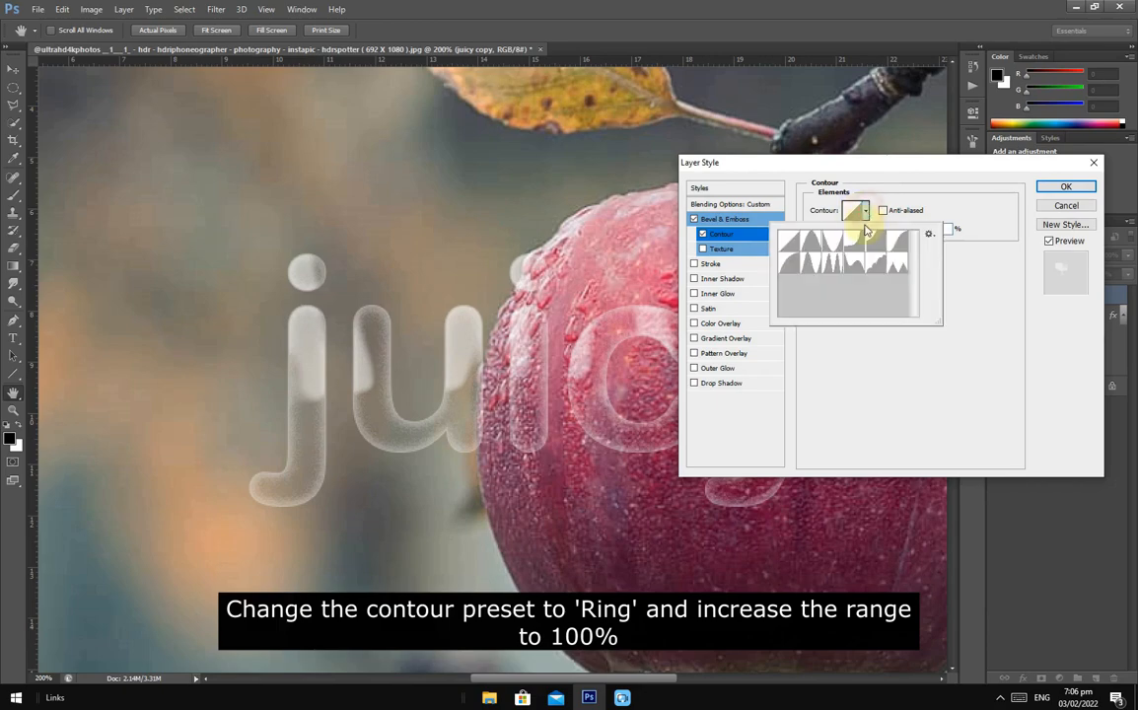
left_click(815, 264)
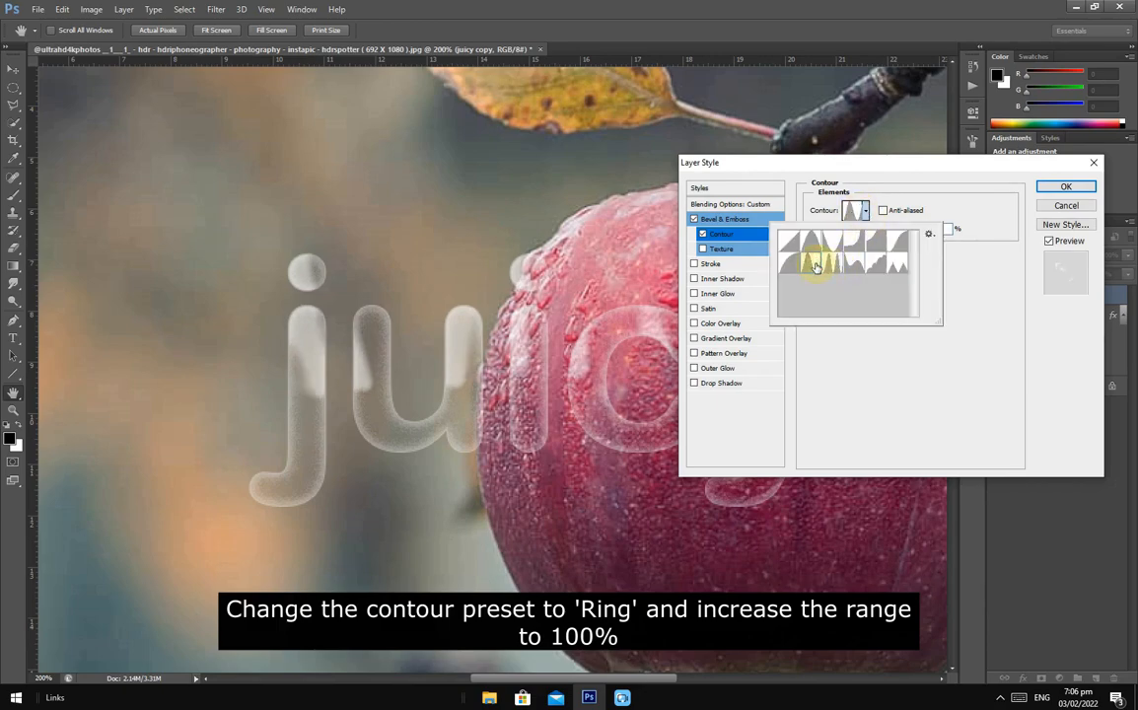
left_click(944, 265)
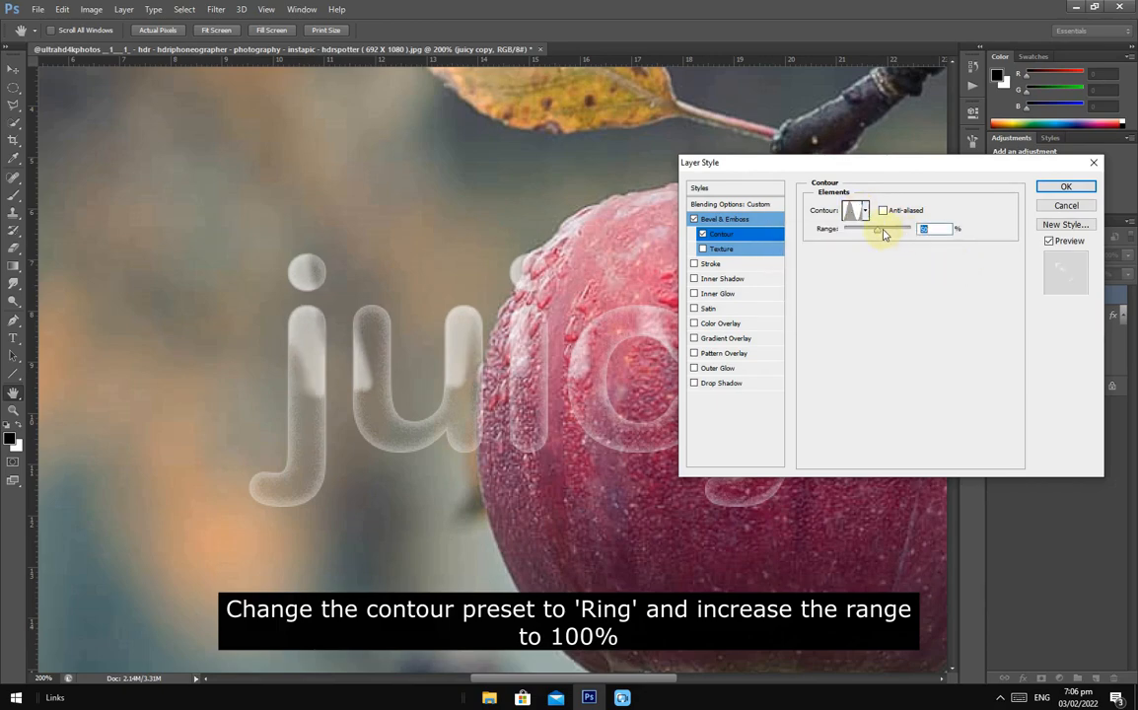
left_click_drag(905, 224, 915, 231)
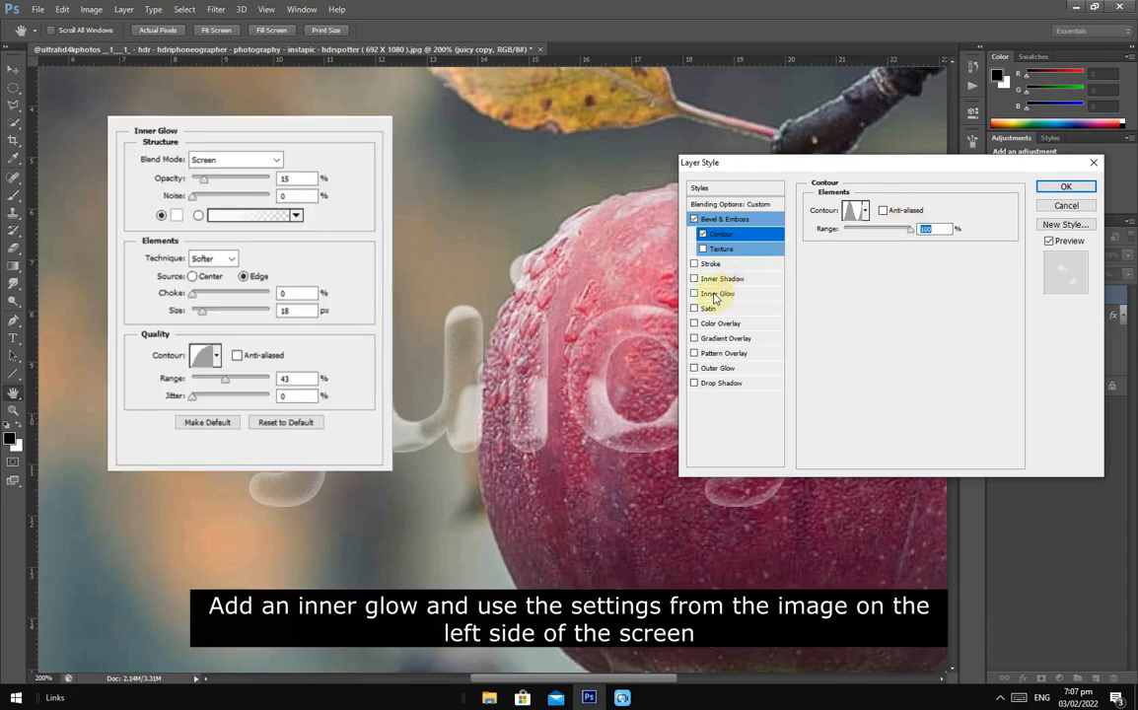
- Add an inner glow to the text layer with a white colour and 15% opacity
left_click(728, 294)
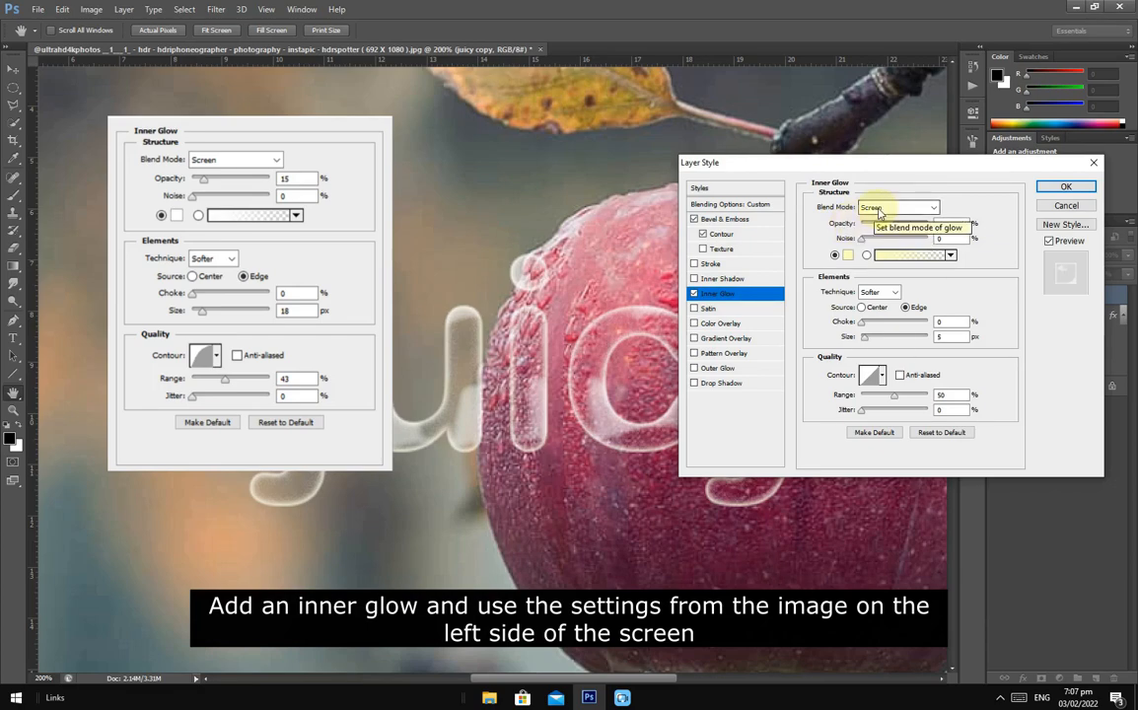
left_click(847, 255)
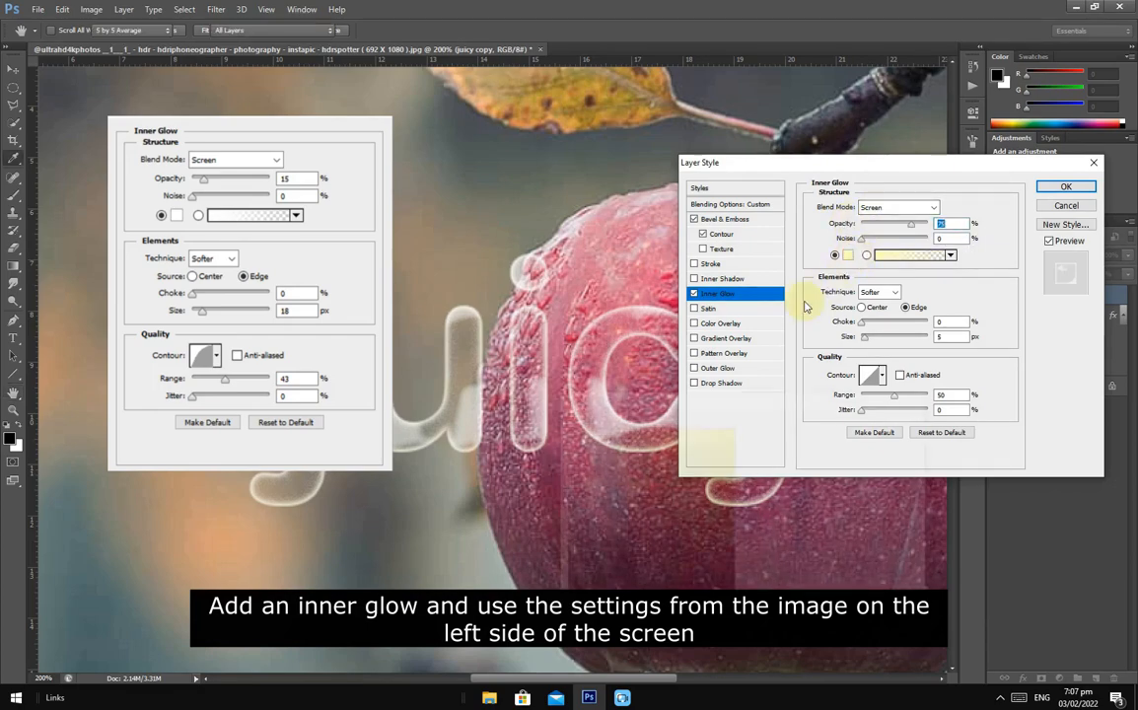
left_click(881, 420)
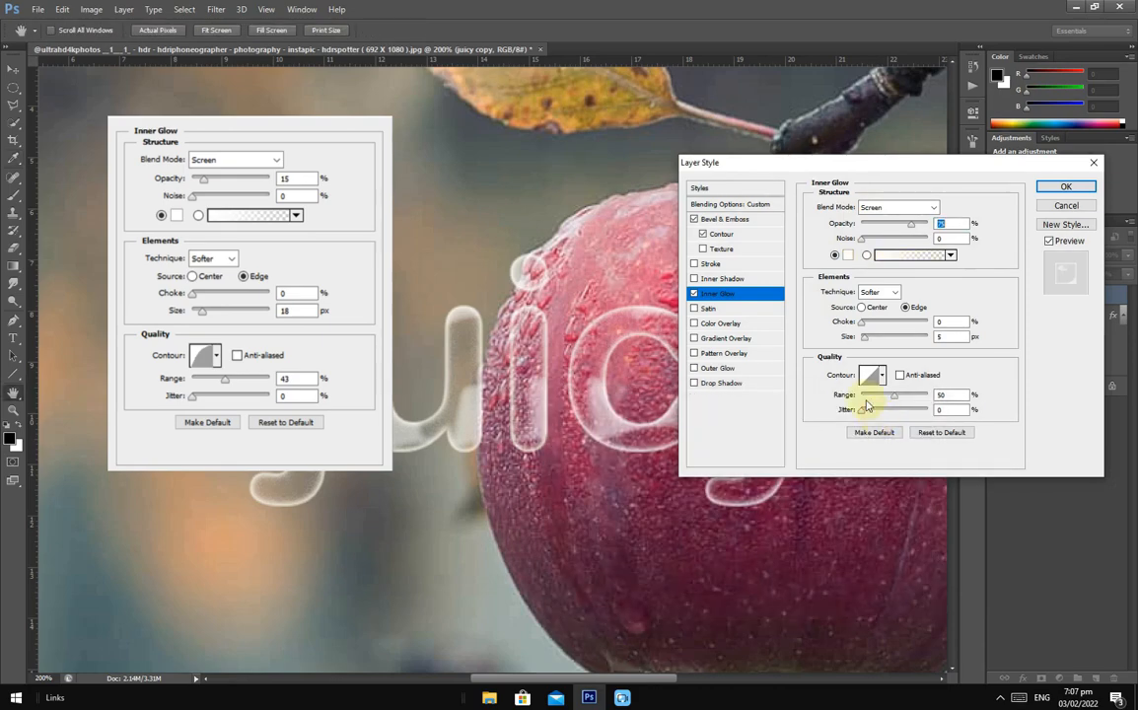
type("15")
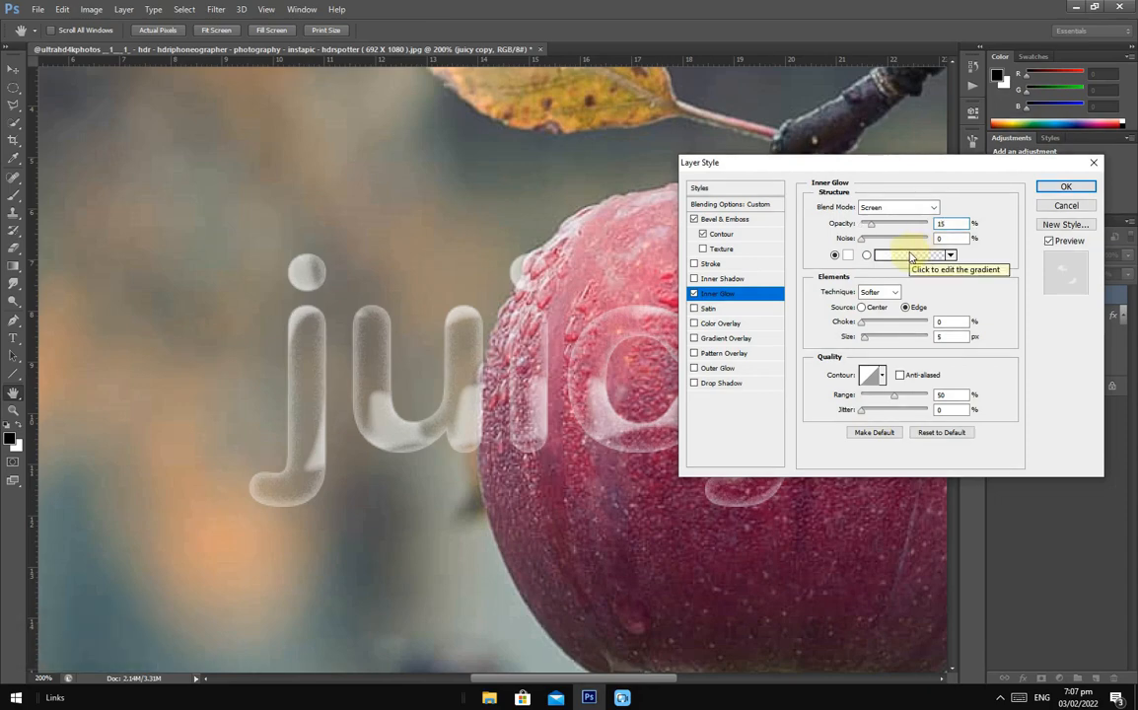
- Set the inner glow's size to 18 px, its contour to Half Round and its range to 43%
double_click(942, 336)
type("18")
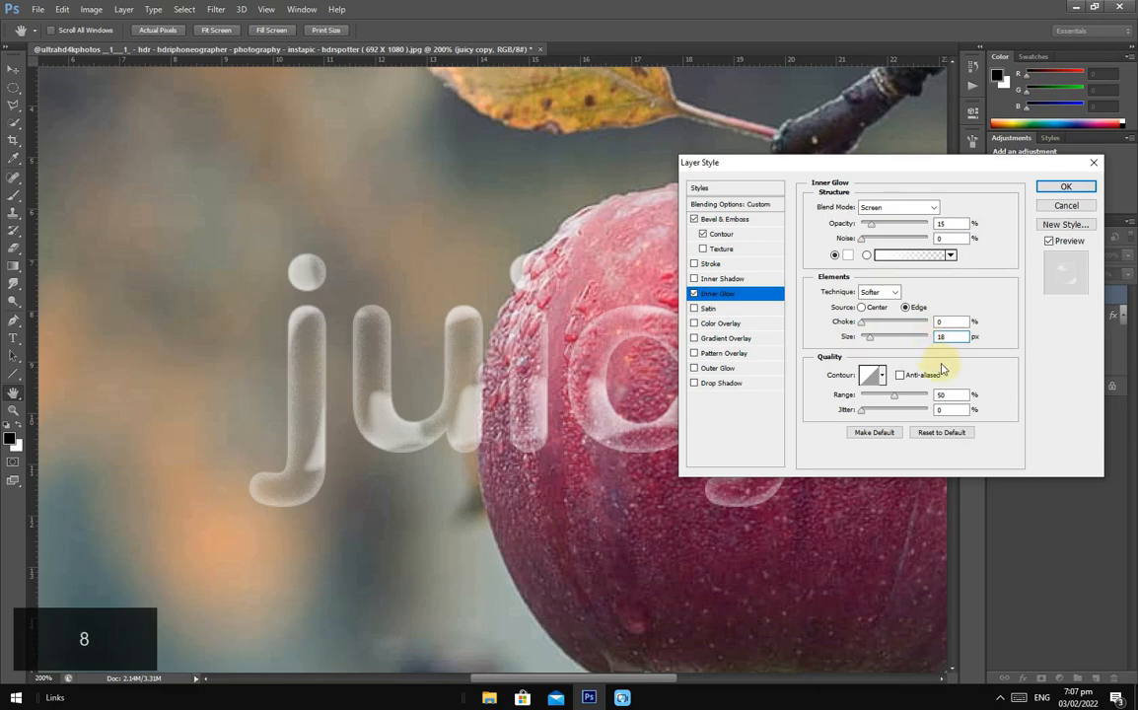
left_click(882, 374)
left_click(810, 431)
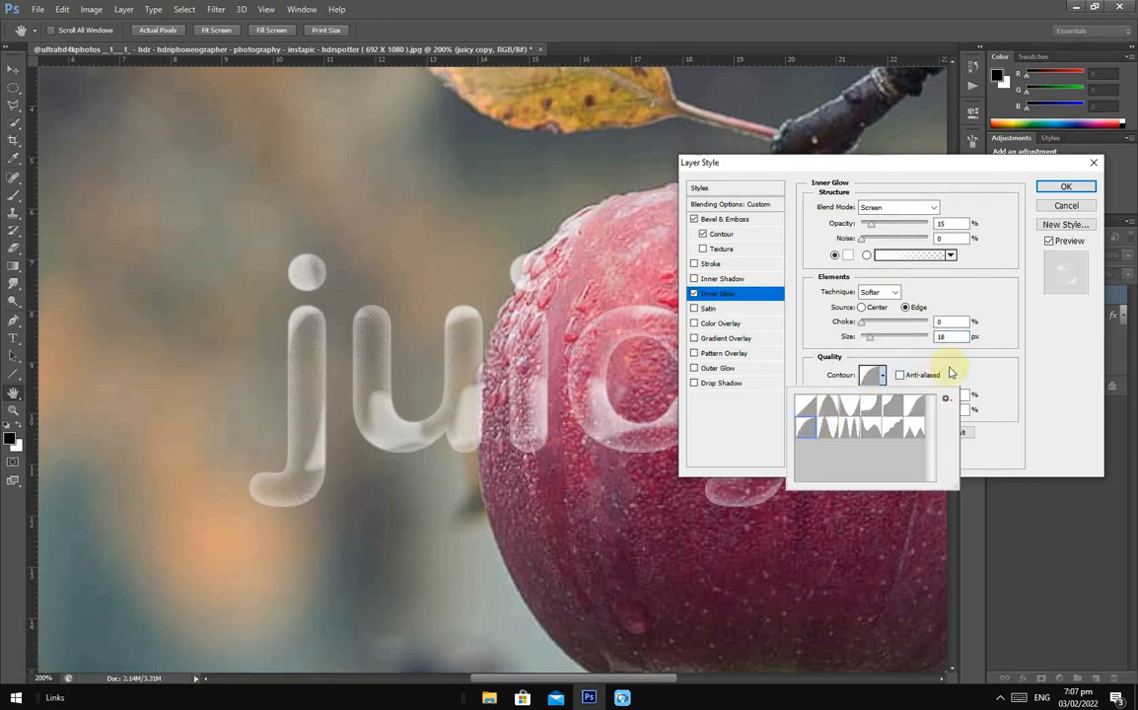
left_click(957, 371)
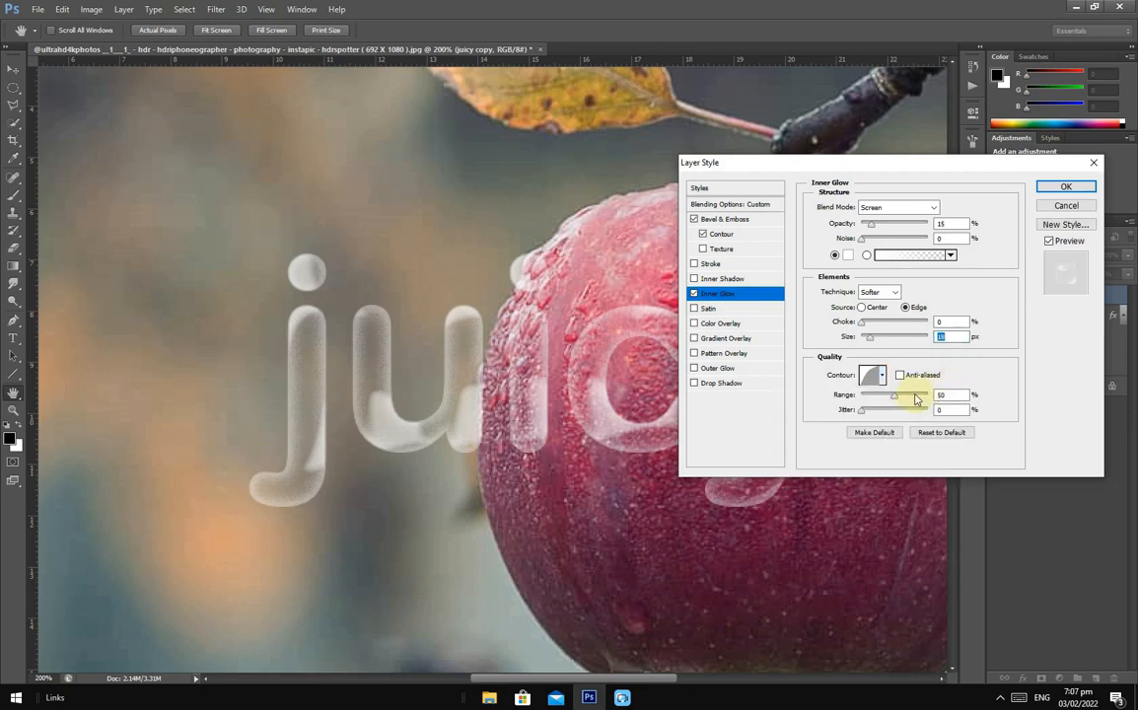
left_click_drag(895, 398, 891, 401)
- Reduce the bevel's size to 26 px and soften to 2 px, raise its highlight opacity to about 65%, and apply the layer style
mouse_move(907, 166)
left_mouse_down()
mouse_move(948, 247)
mouse_move(909, 157)
left_mouse_up()
left_click(745, 212)
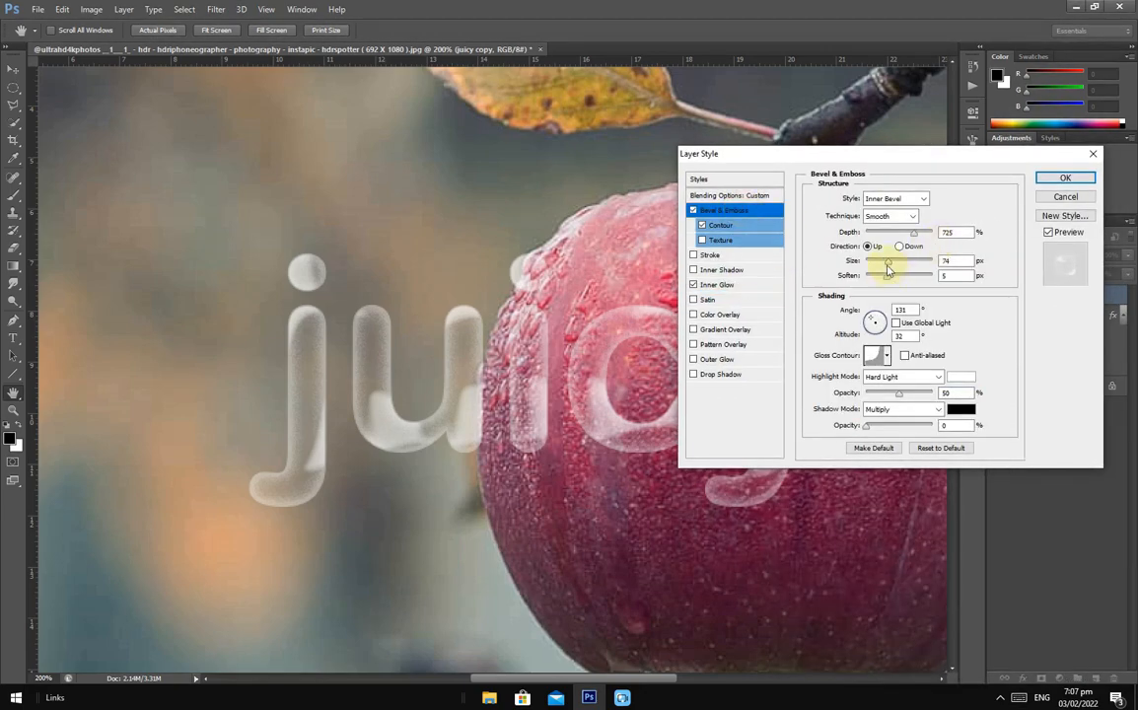
mouse_move(890, 277)
left_mouse_down()
mouse_move(875, 280)
mouse_move(877, 261)
left_mouse_up()
mouse_move(914, 155)
left_mouse_down()
mouse_move(933, 180)
mouse_move(905, 165)
left_mouse_up()
left_click_drag(895, 411, 900, 408)
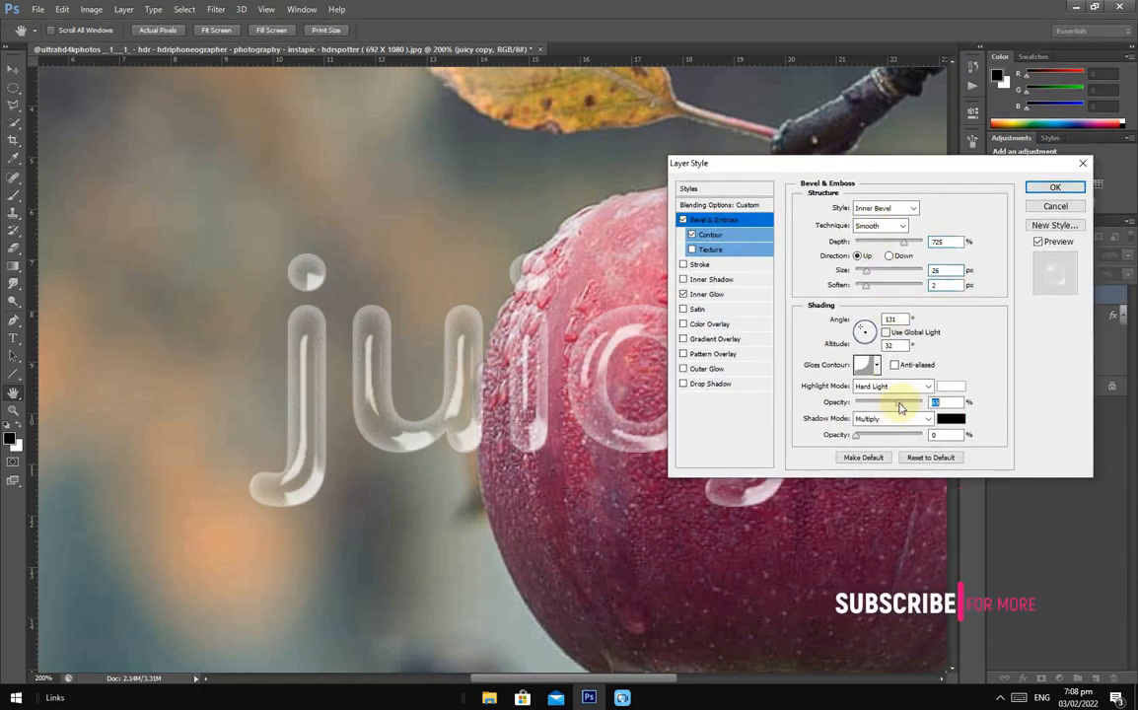
left_click(1054, 187)
- Collapse the effects lists of the juicy copy and juicy text layers
key("ctrl+0")
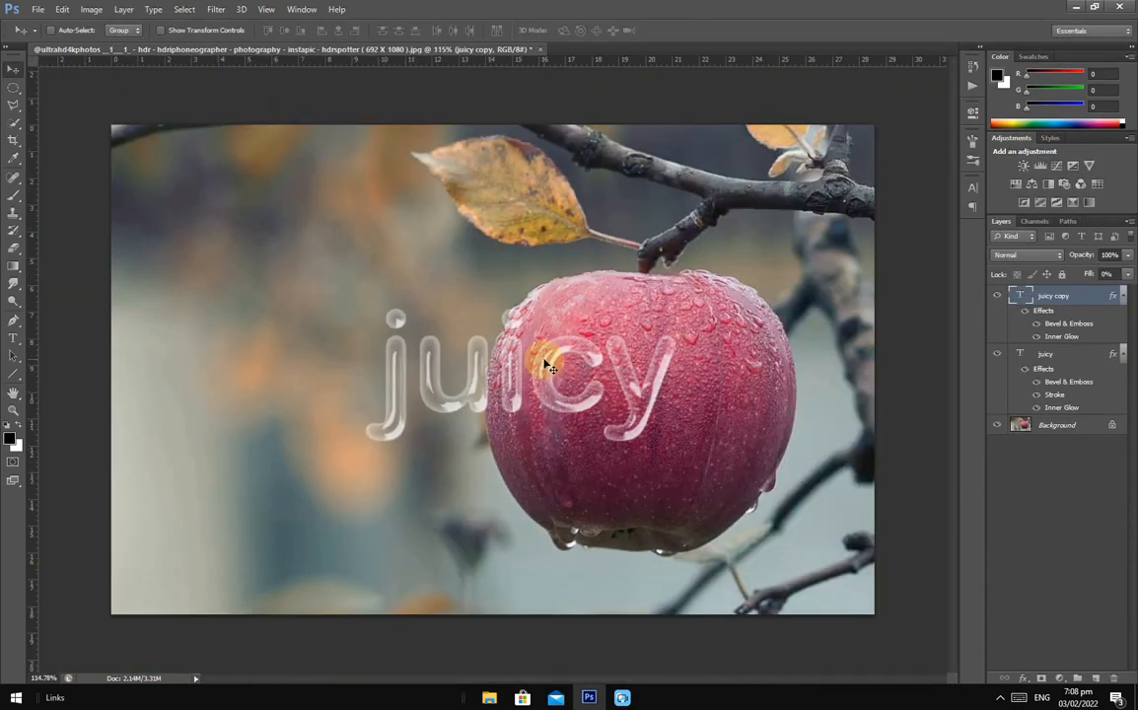
scroll(533, 357, "up", 3)
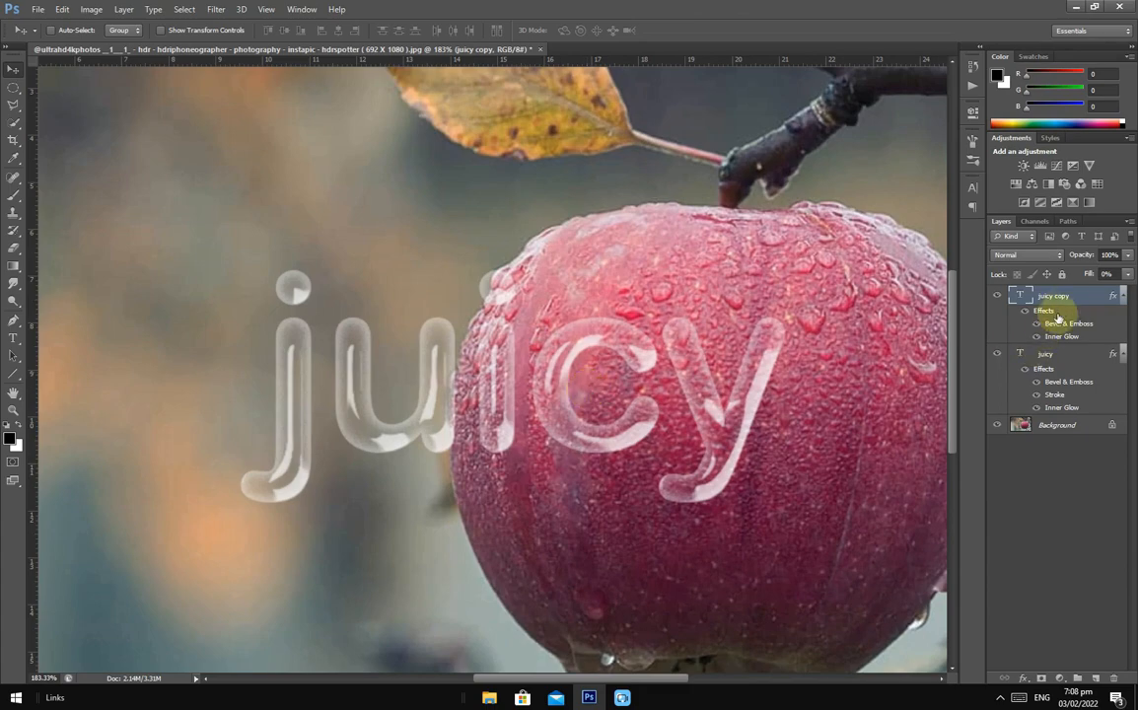
left_click(1124, 296)
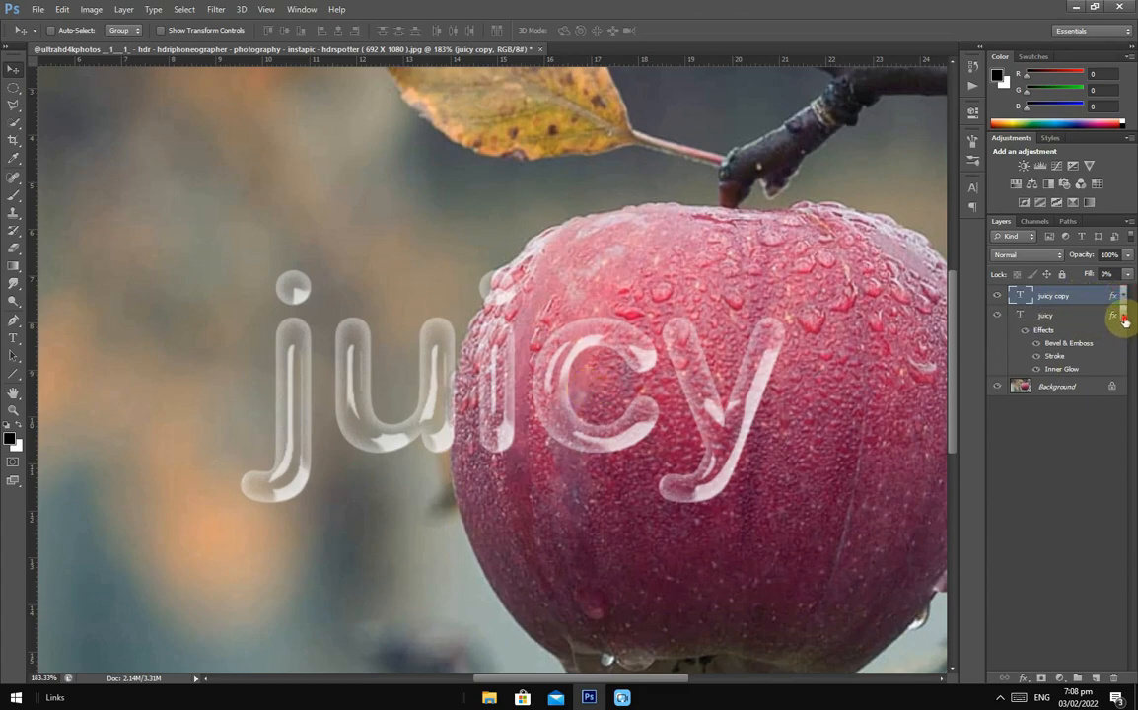
left_click(1124, 315)
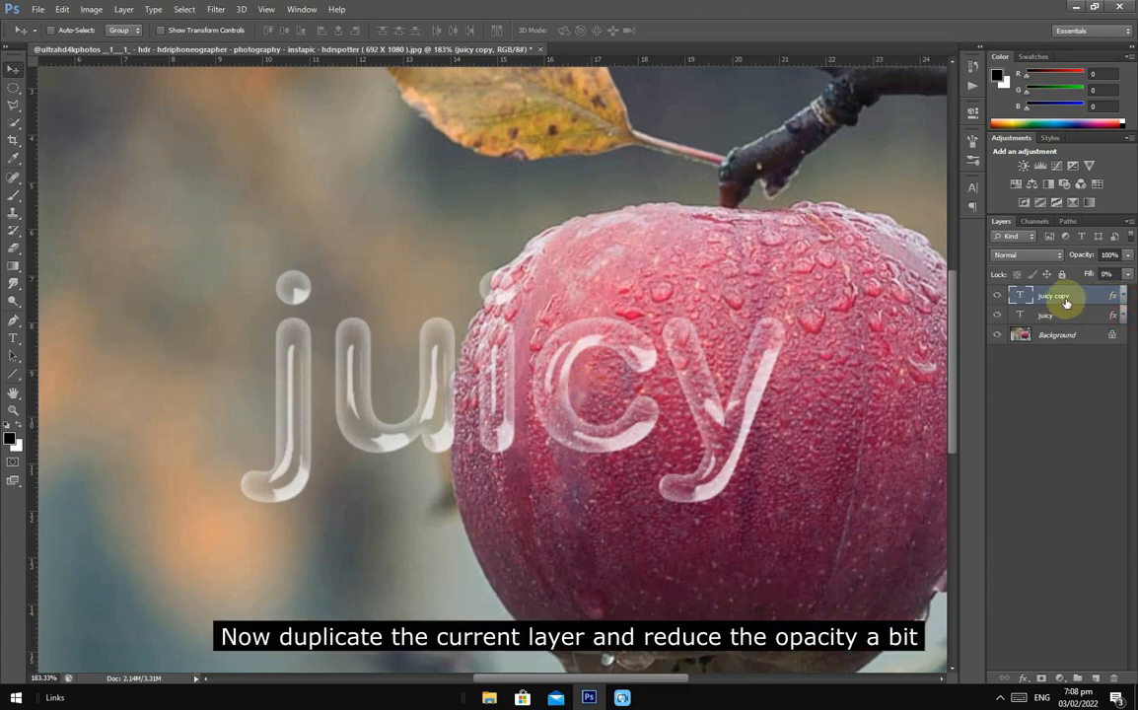
- Duplicate the juicy copy layer and reduce the duplicate's opacity to 30%, comparing the text with and without it
key("ctrl+j")
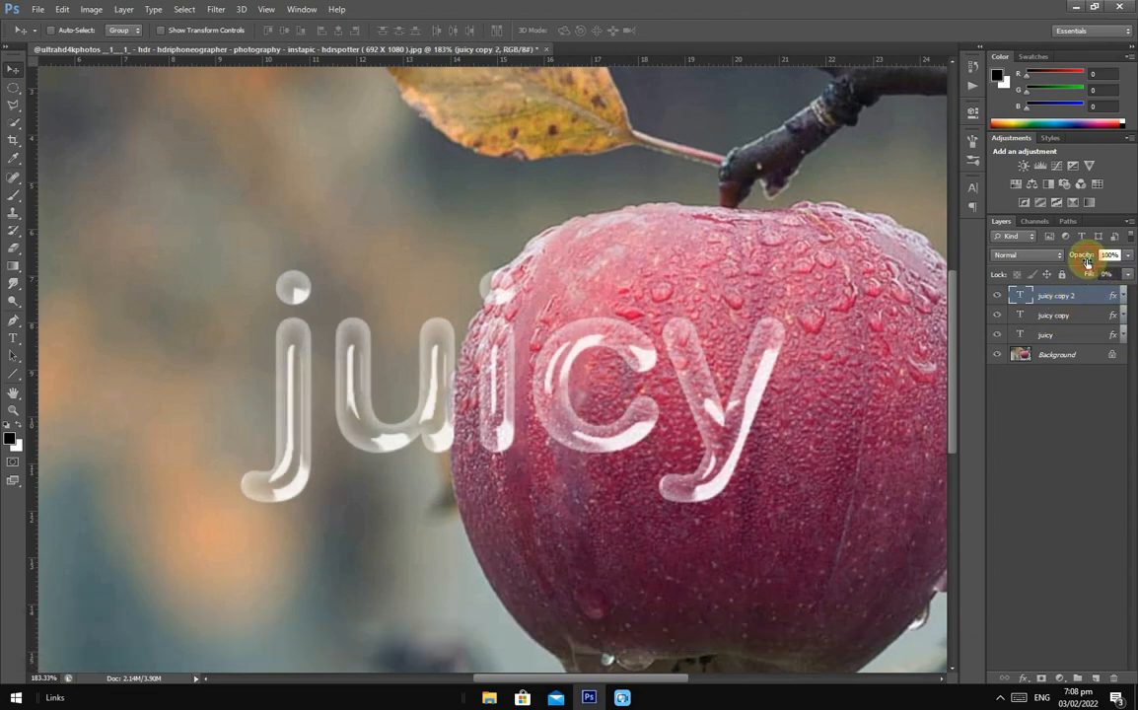
left_click_drag(1087, 260, 1079, 257)
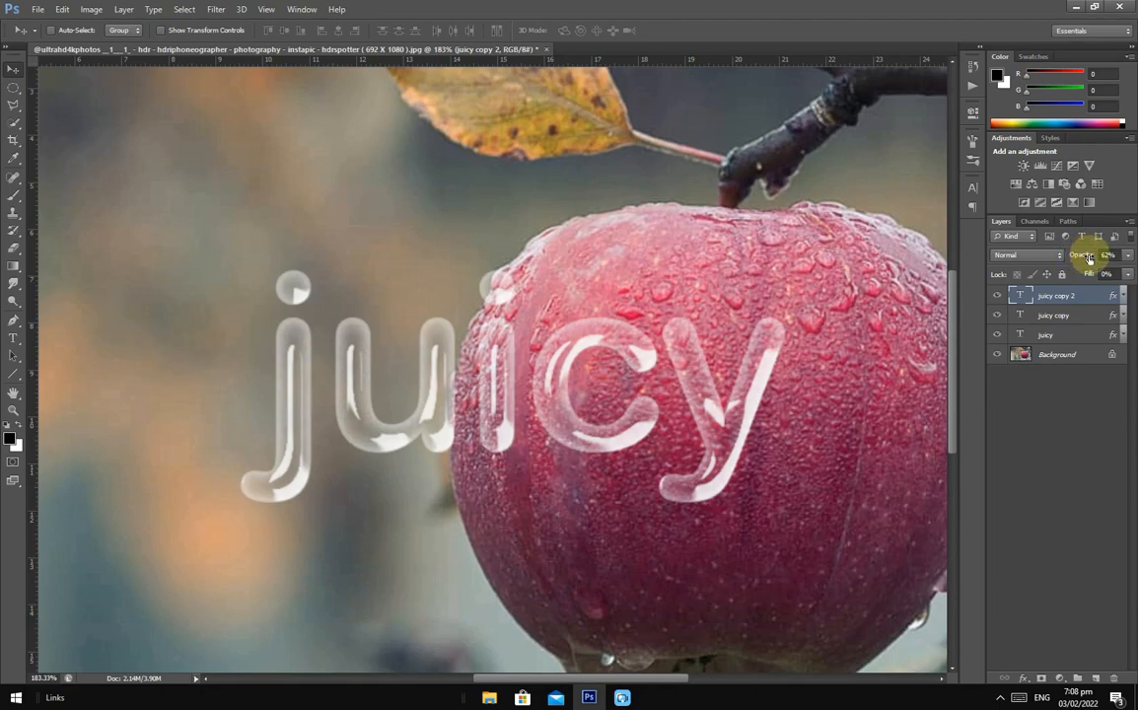
left_click_drag(1087, 257, 1085, 264)
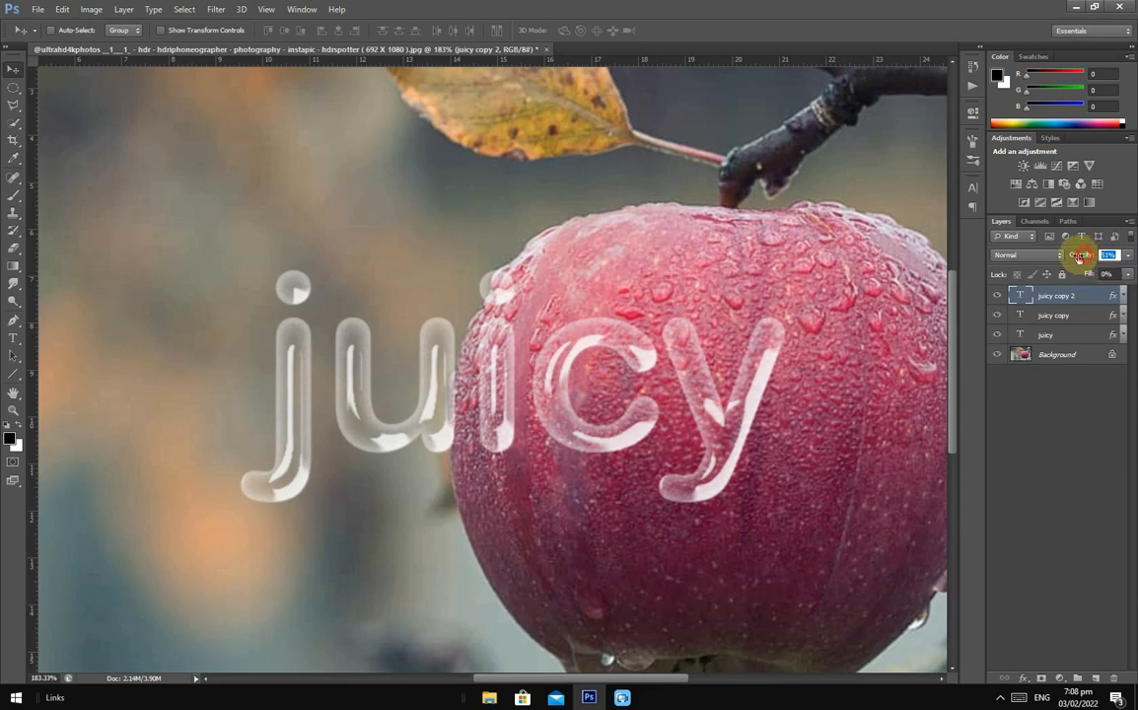
left_click(997, 296)
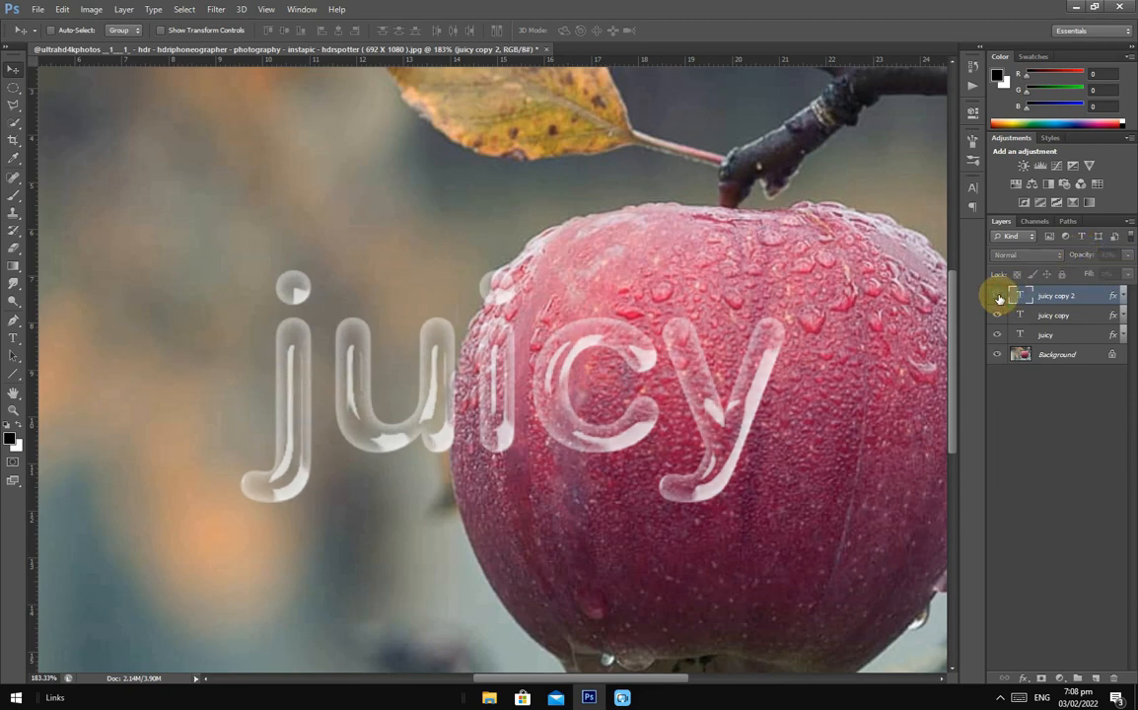
left_click(999, 296)
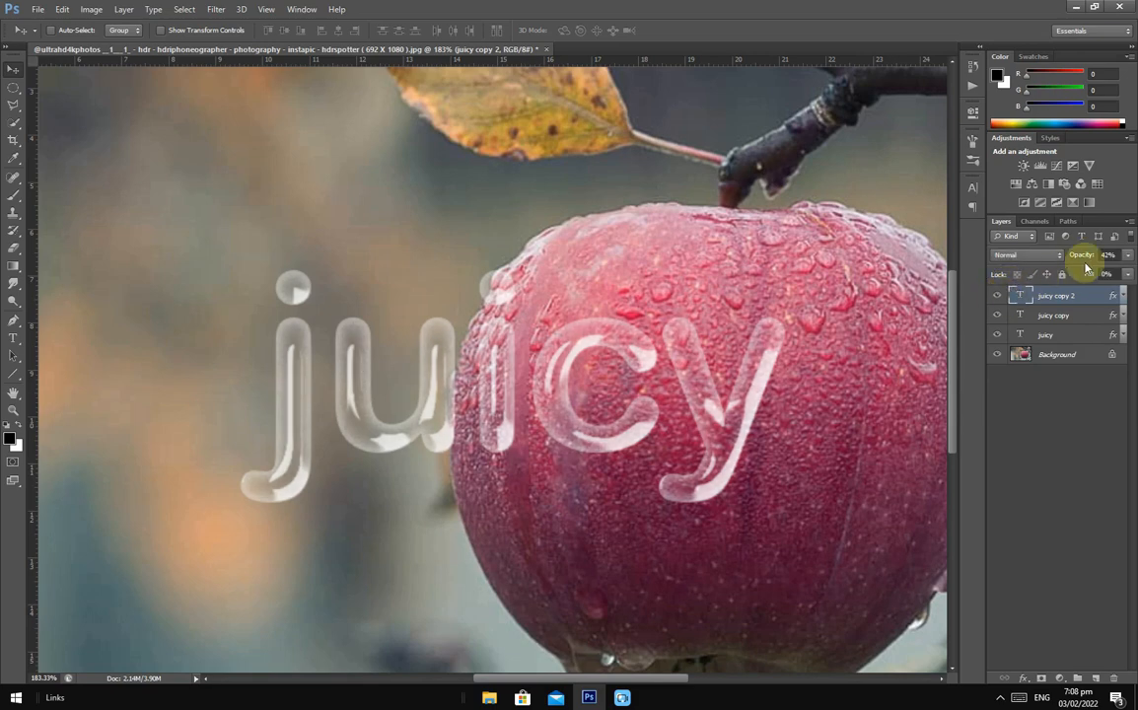
left_click_drag(1080, 257, 1069, 254)
- Group the juicy copy and juicy copy 2 layers and name the group glossy
left_click(1066, 315, "ctrl")
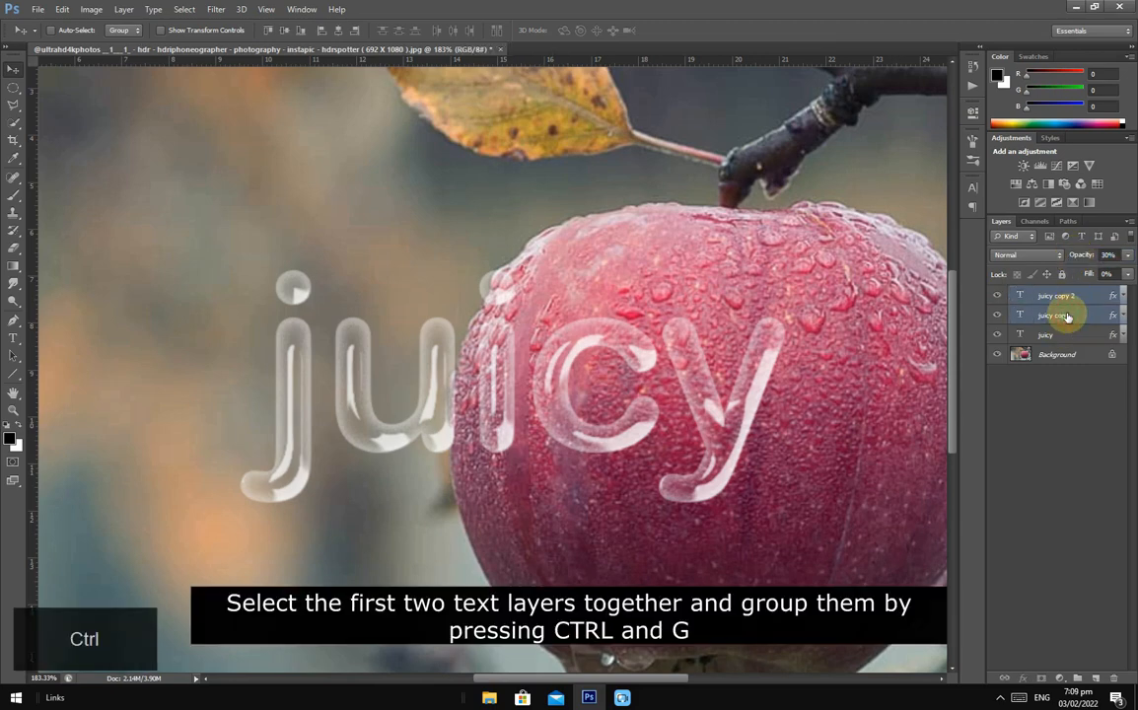
key("ctrl+g")
double_click(1054, 294)
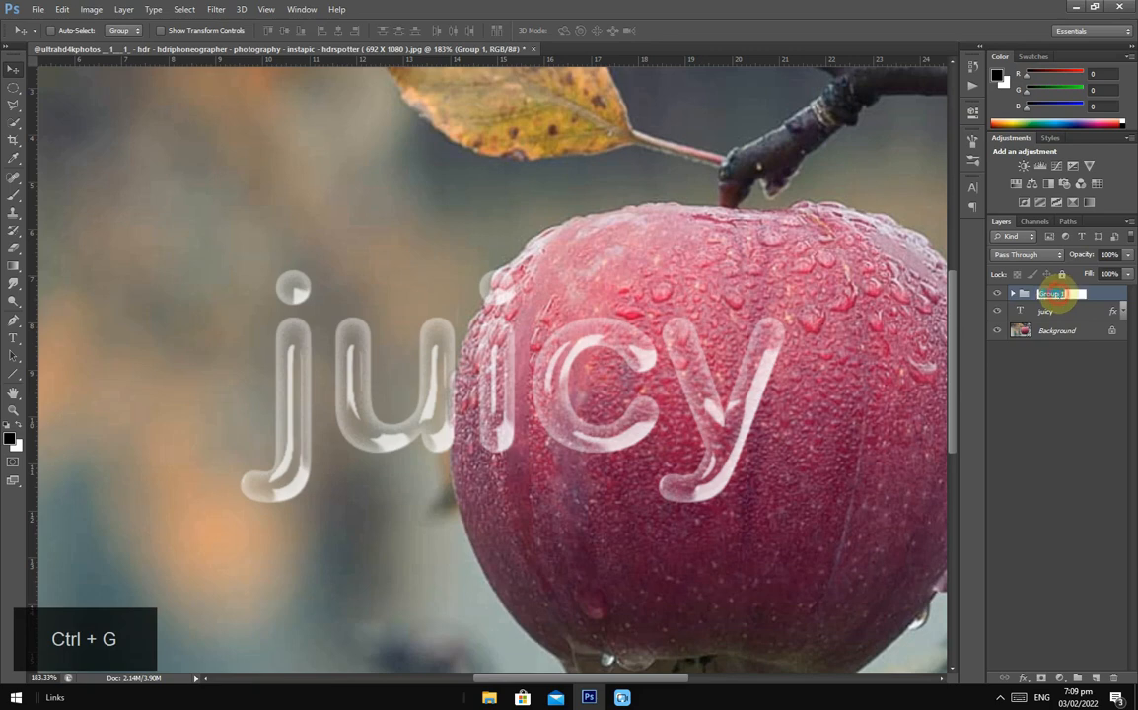
type("glossy")
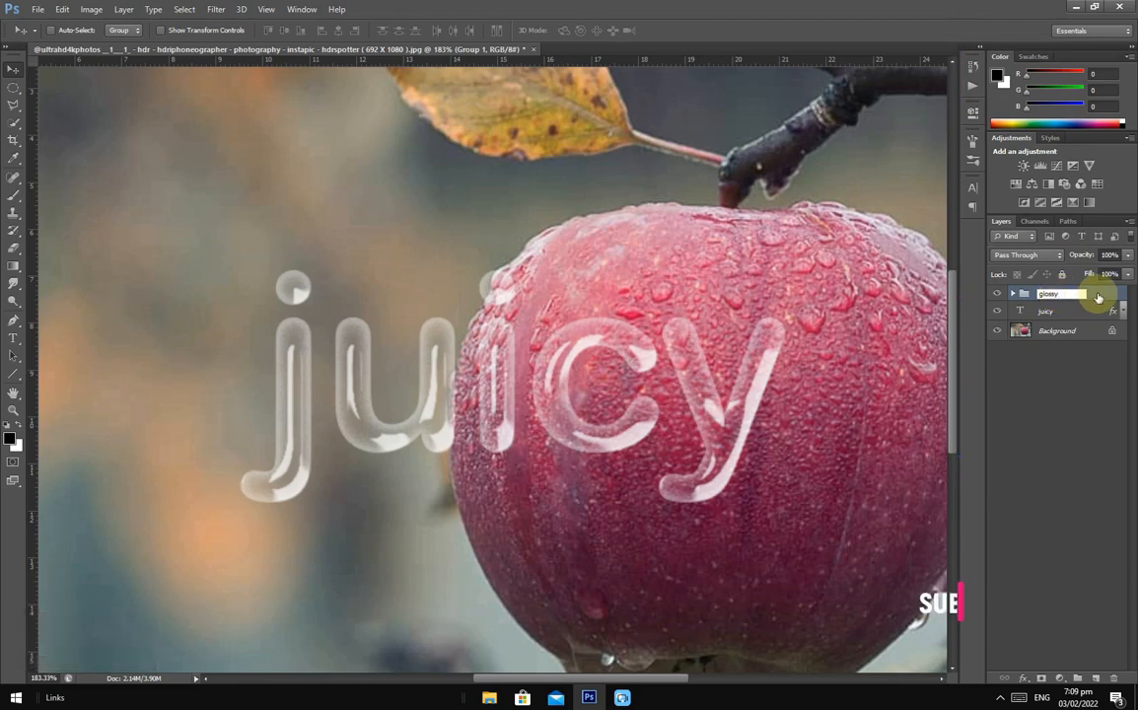
key("Return")
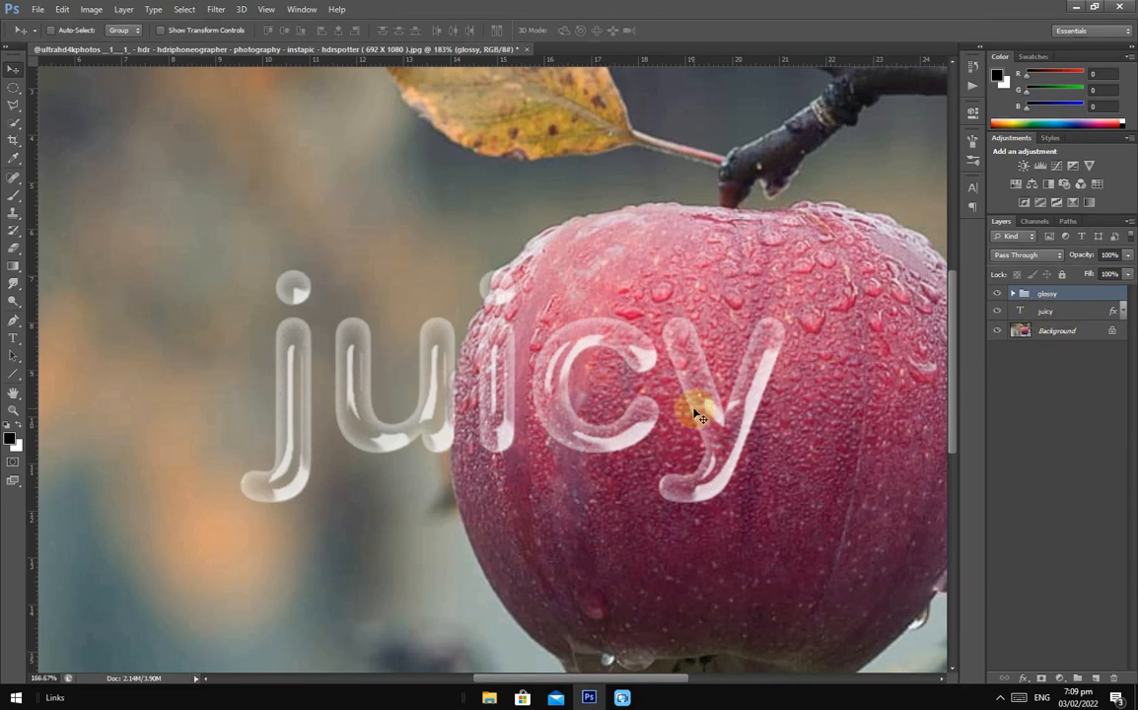
- Select the glossy group together with the juicy text layer and start a Free Transform on them
key("ctrl+0")
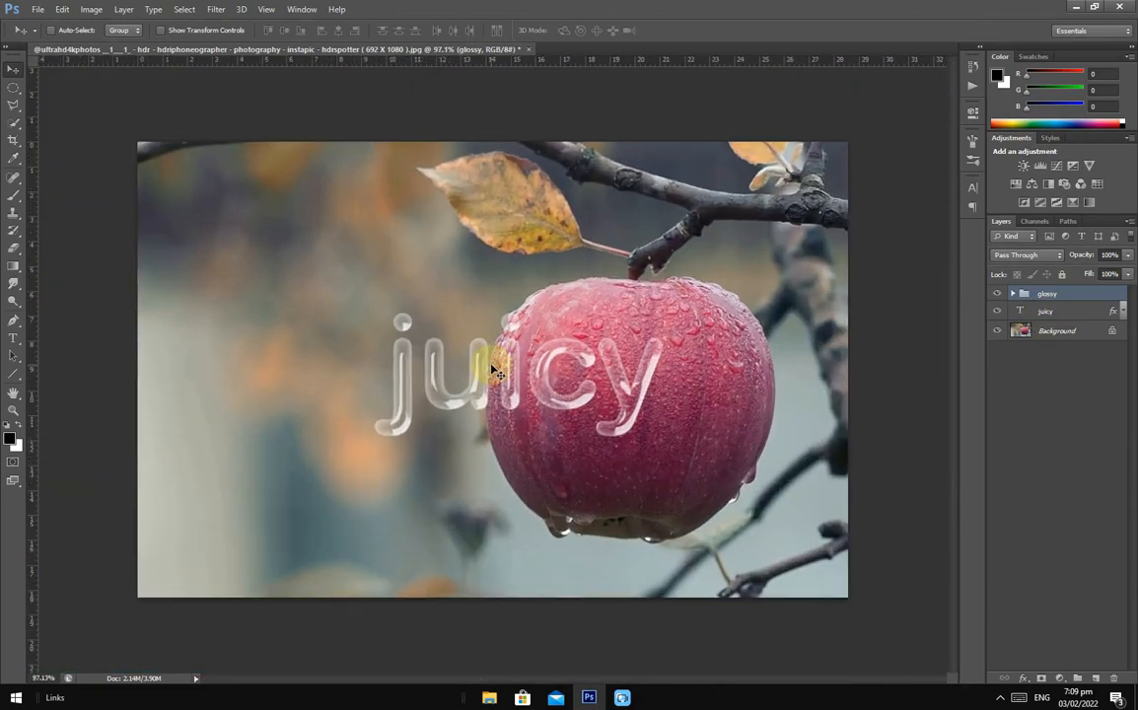
key("ctrl+plus")
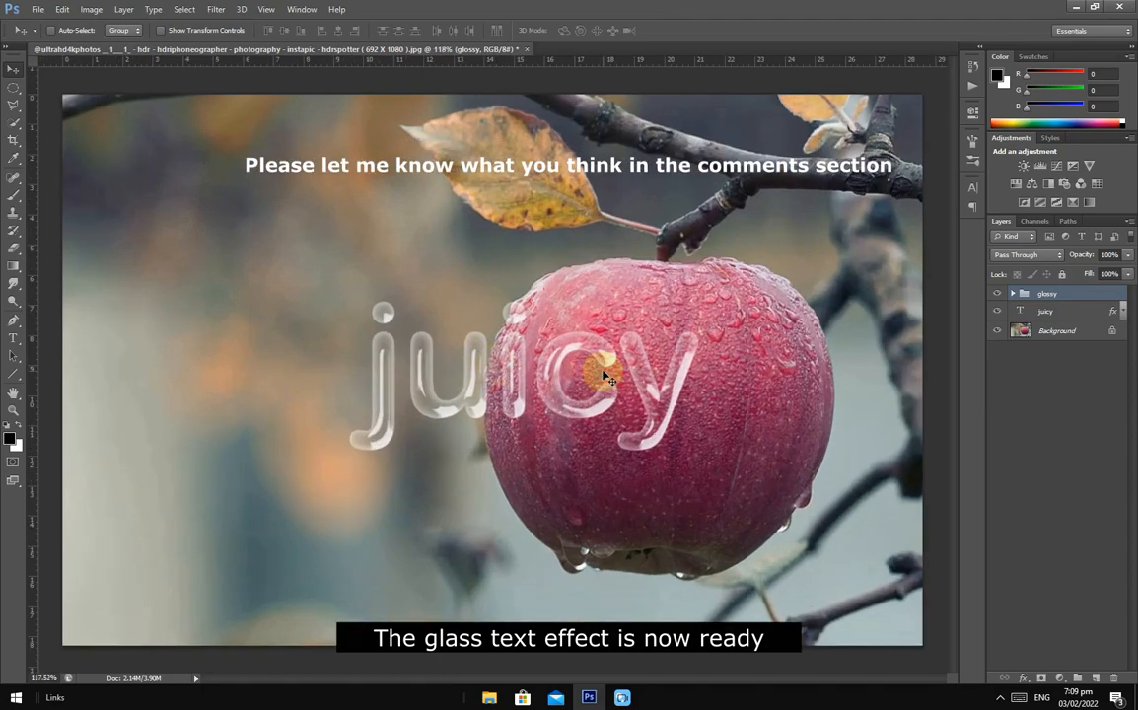
left_click(1048, 314)
left_click(1046, 294)
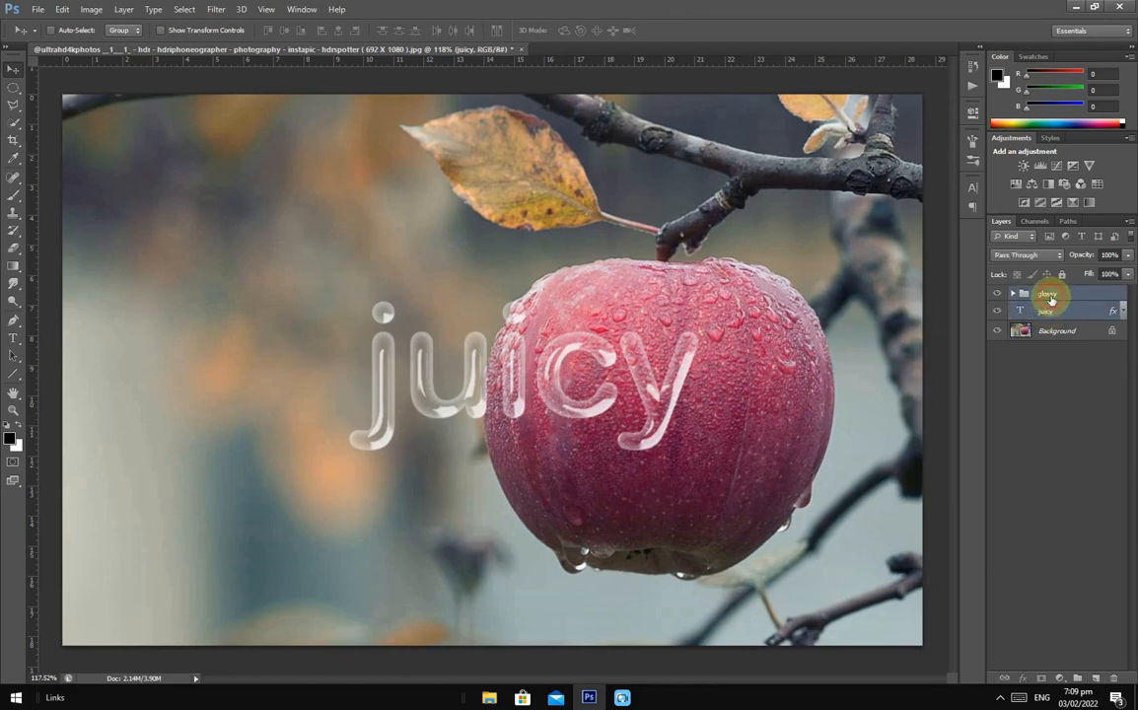
key("ctrl+t")
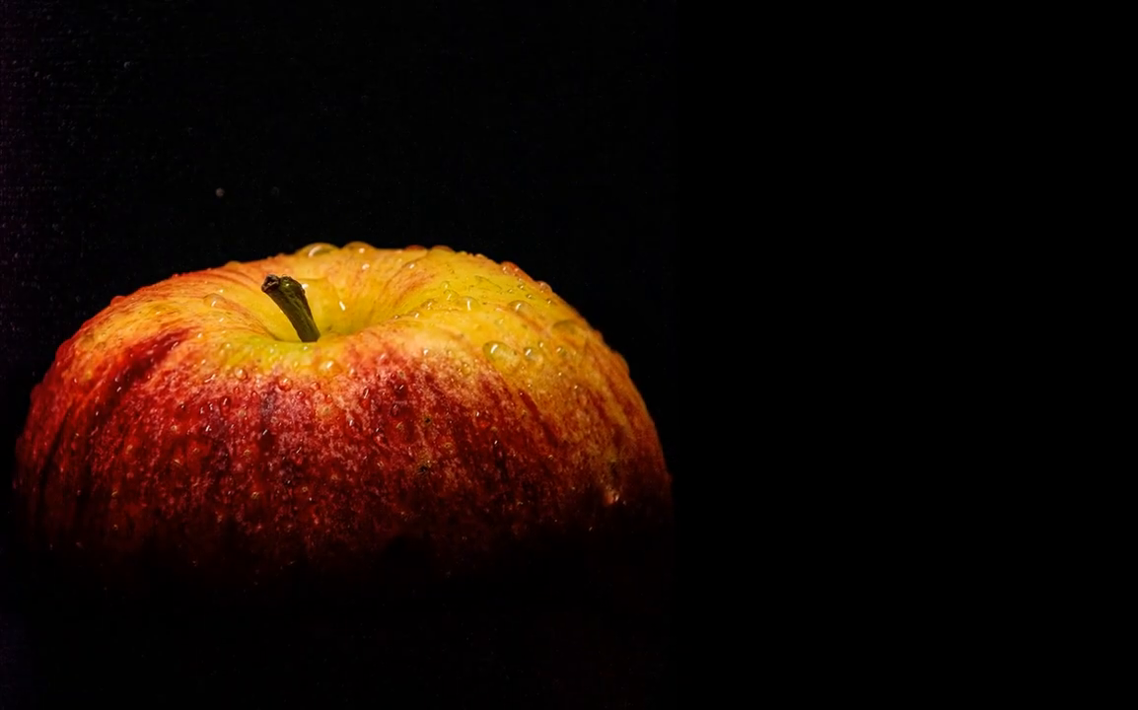